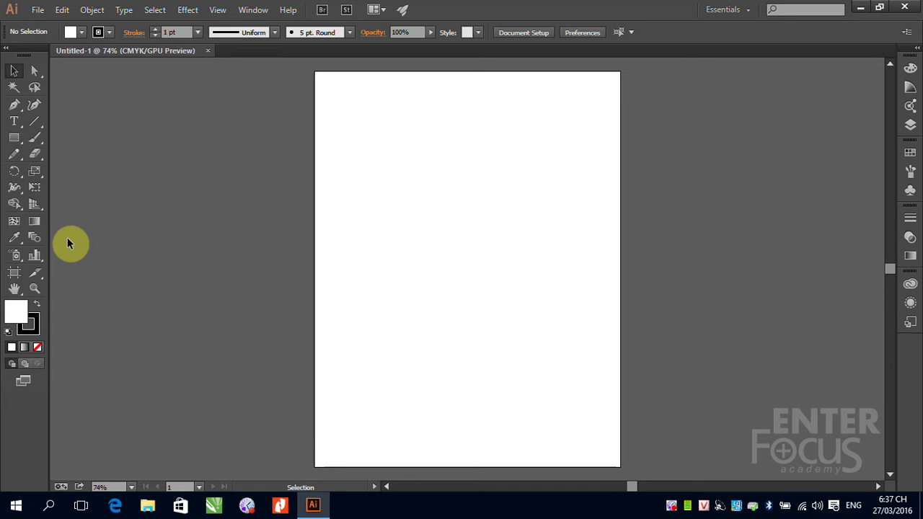
- Turn on the two-point perspective grid with the Perspective Grid Tool
{"action": "left_click", "coordinate": [36, 206]}
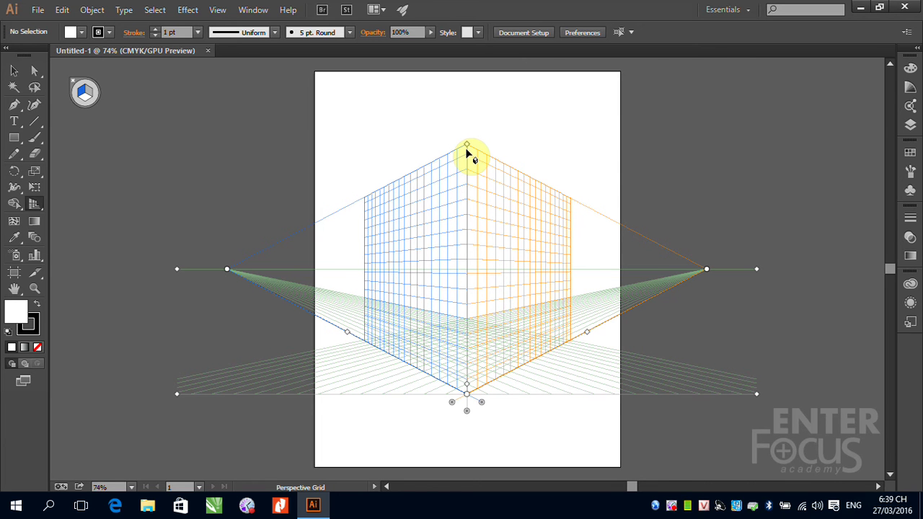
- Create a new blank document, Untitled-2, with default settings
{"action": "left_click", "coordinate": [39, 10]}
{"action": "left_click", "coordinate": [79, 28]}
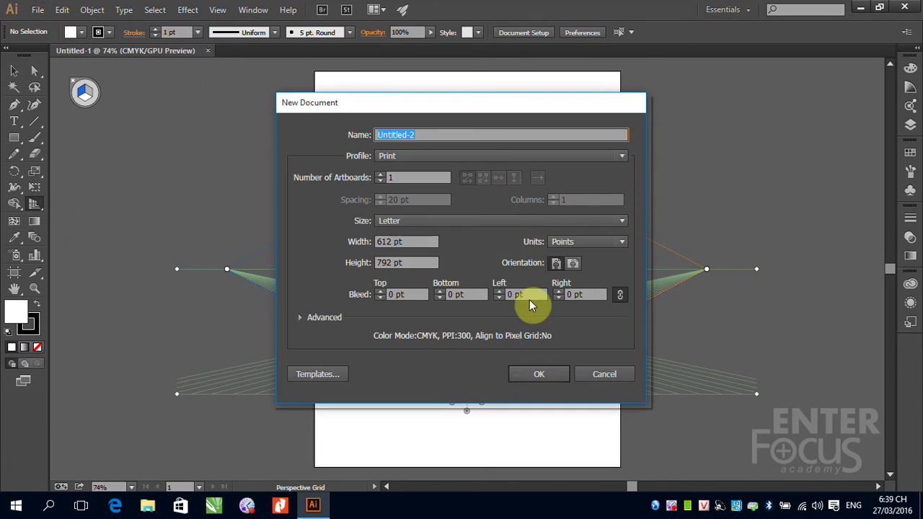
{"action": "left_click", "coordinate": [530, 376]}
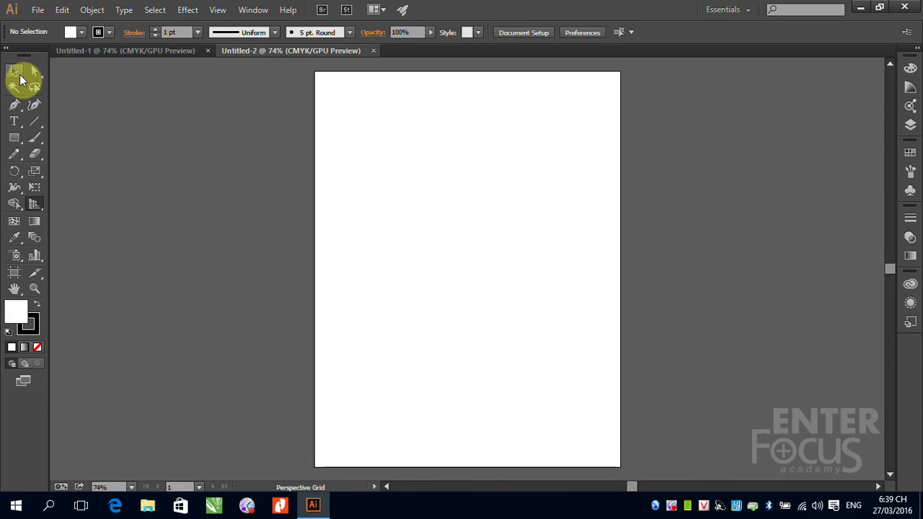
- Draw a red-filled rectangle in Untitled-2, then return to Untitled-1
{"action": "left_click", "coordinate": [19, 75]}
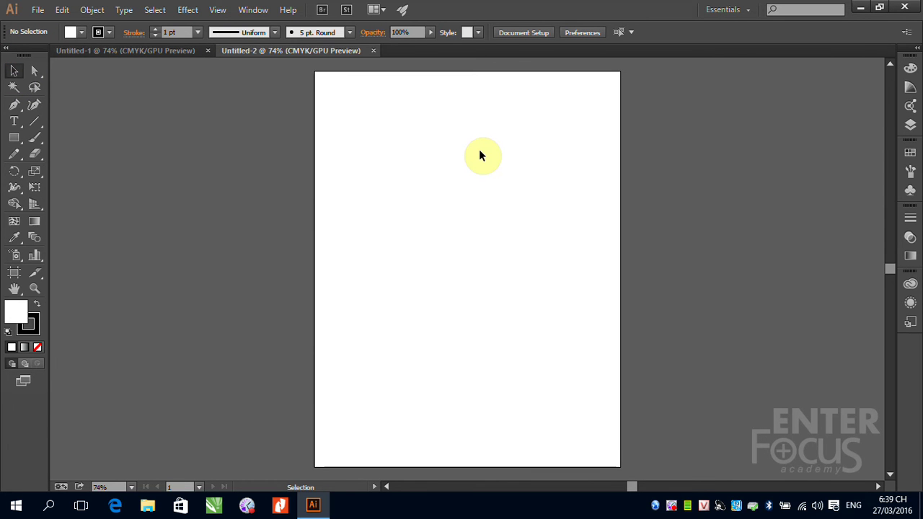
{"action": "left_click", "coordinate": [14, 137]}
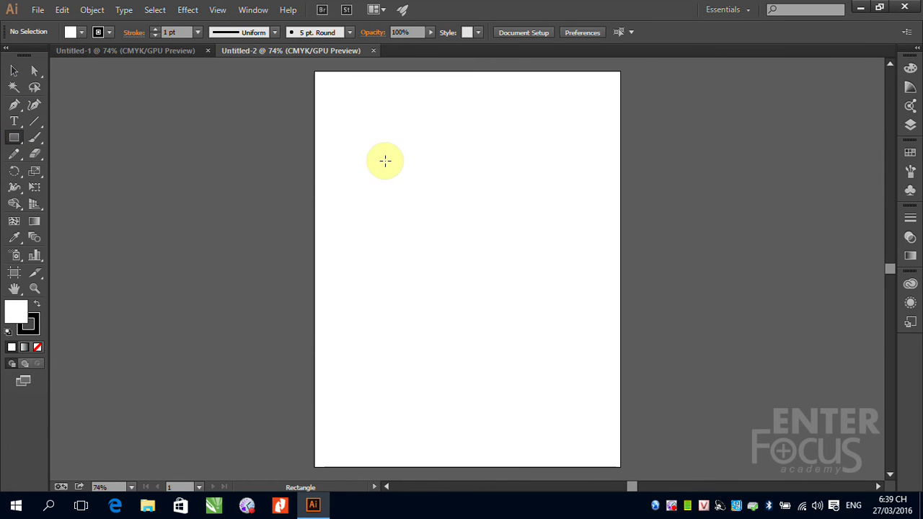
{"action": "left_click_drag", "start_coordinate": [385, 160], "coordinate": [537, 266]}
{"action": "left_click", "coordinate": [910, 152]}
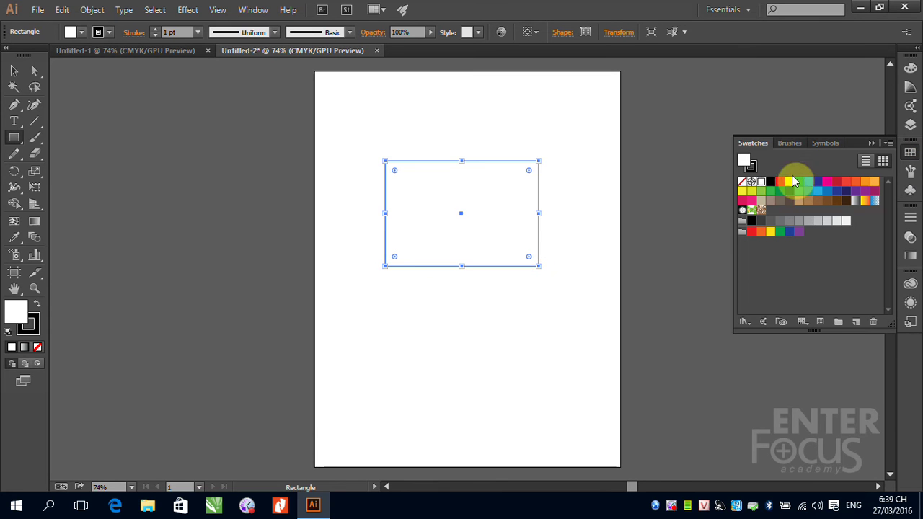
{"action": "left_click", "coordinate": [779, 181]}
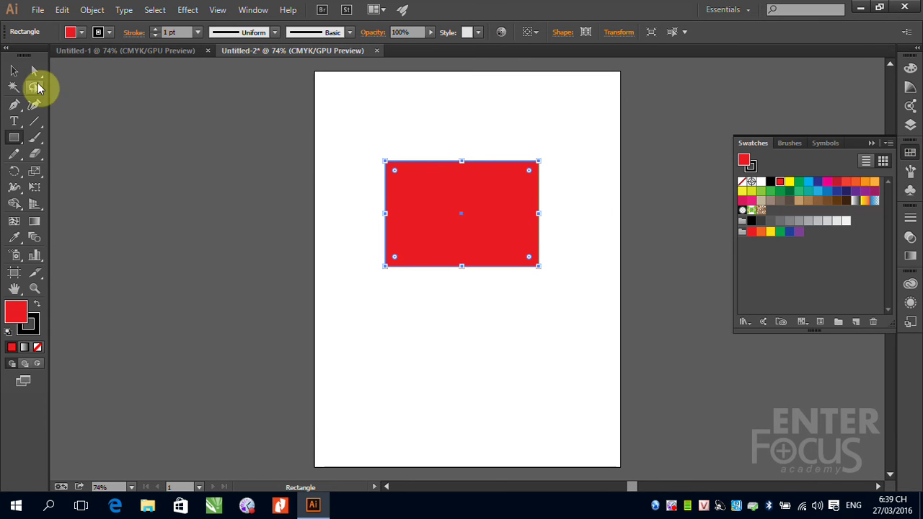
{"action": "left_click", "coordinate": [13, 70]}
{"action": "left_click", "coordinate": [451, 154]}
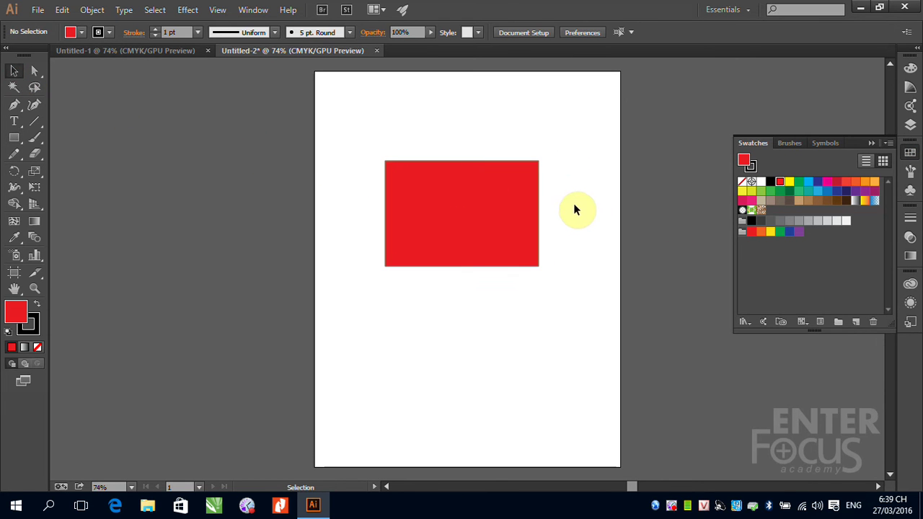
{"action": "left_click", "coordinate": [138, 51]}
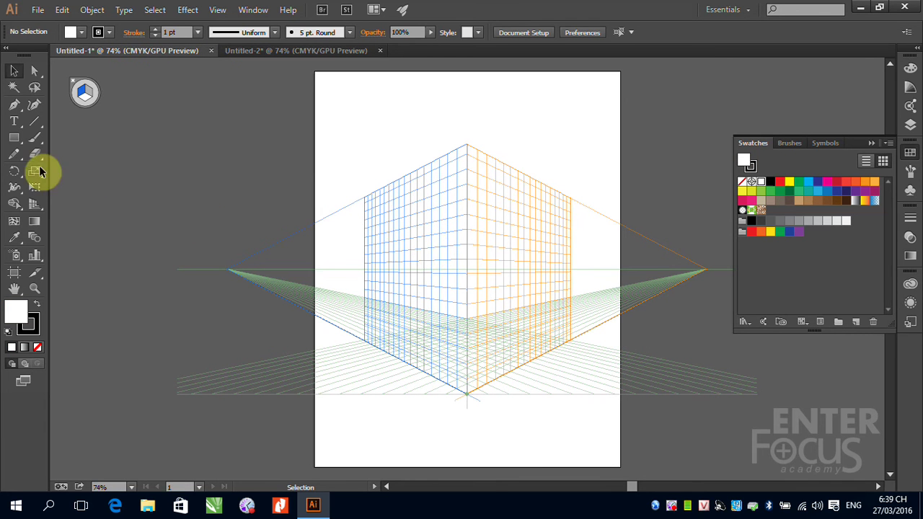
- Draw a red-filled rectangle on the left perspective grid plane
{"action": "left_click", "coordinate": [14, 137]}
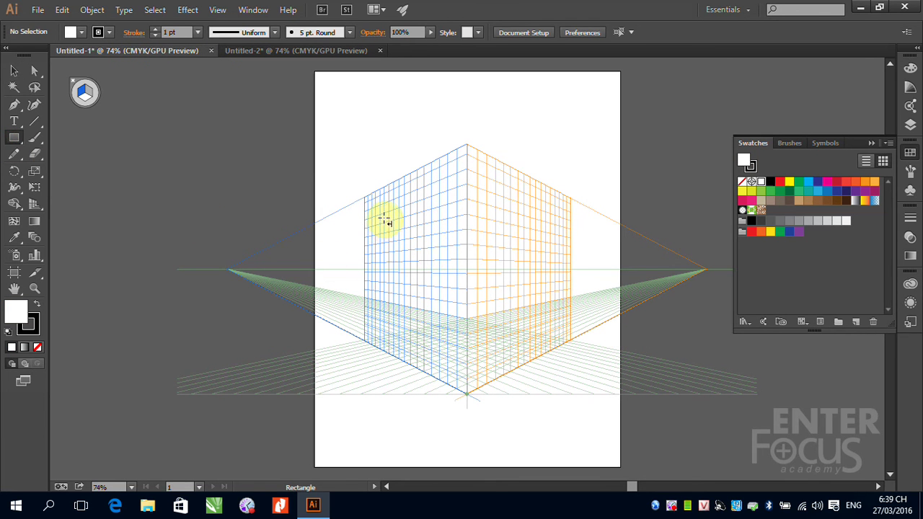
{"action": "left_click_drag", "start_coordinate": [383, 214], "coordinate": [450, 330]}
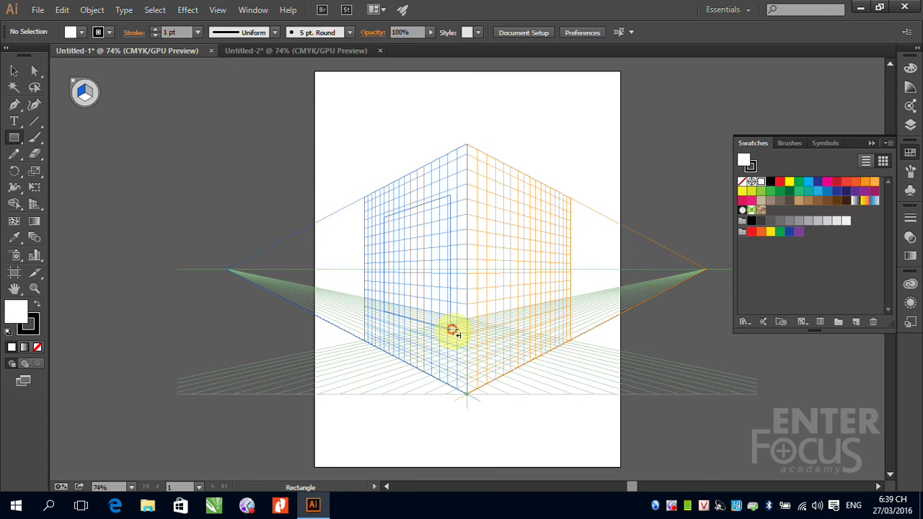
{"action": "left_click", "coordinate": [782, 185]}
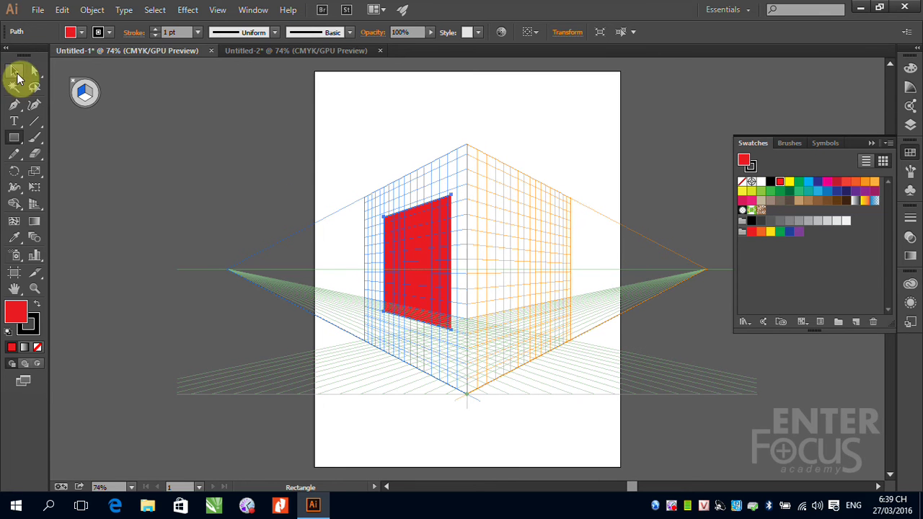
{"action": "left_click", "coordinate": [14, 71]}
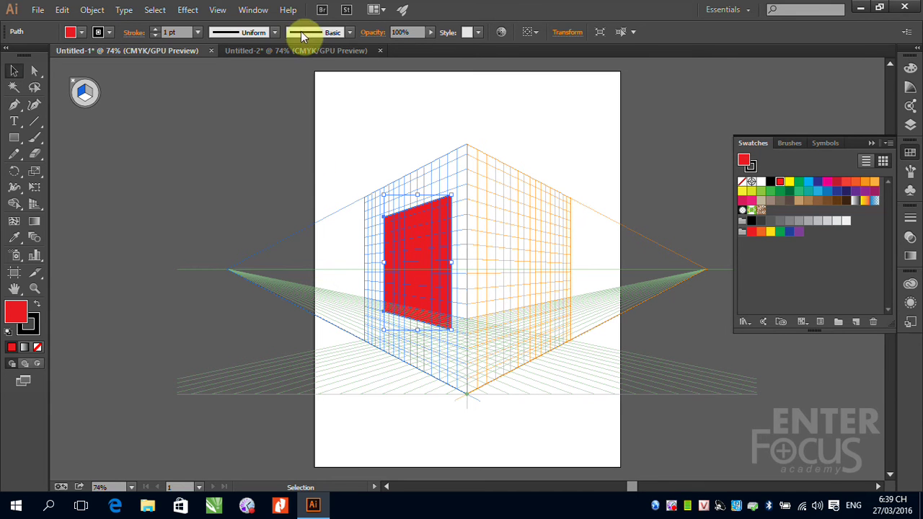
- Compare with Untitled-2, then show Untitled-1's grid again and close Swatches
{"action": "left_click", "coordinate": [315, 50]}
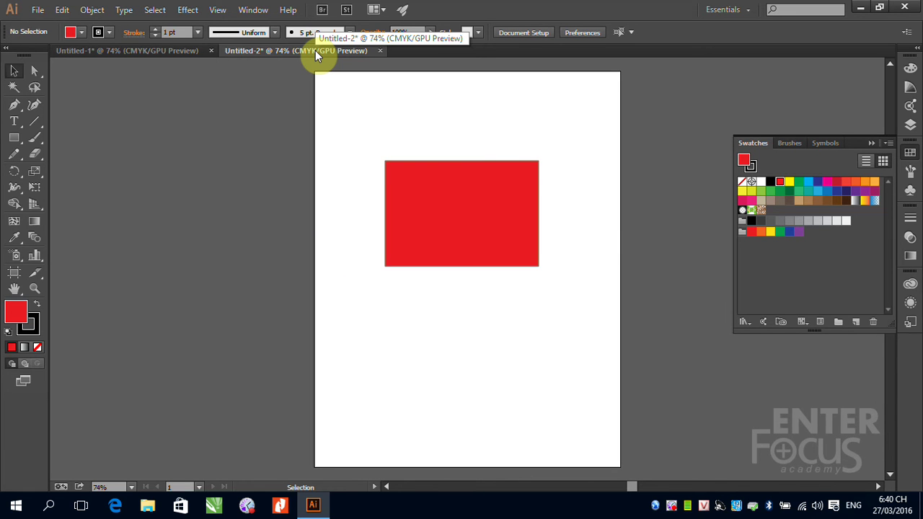
{"action": "left_click", "coordinate": [125, 51]}
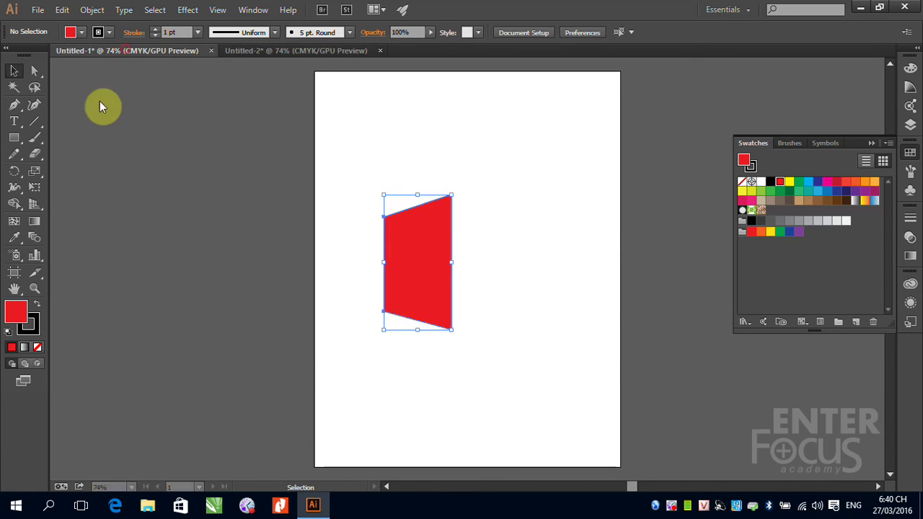
{"action": "key", "text": "ctrl+shift+i"}
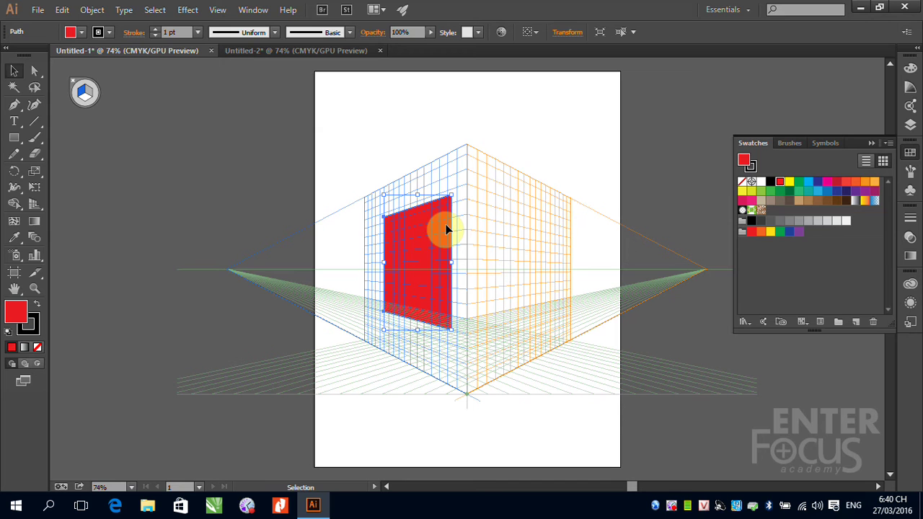
{"action": "left_click", "coordinate": [871, 144]}
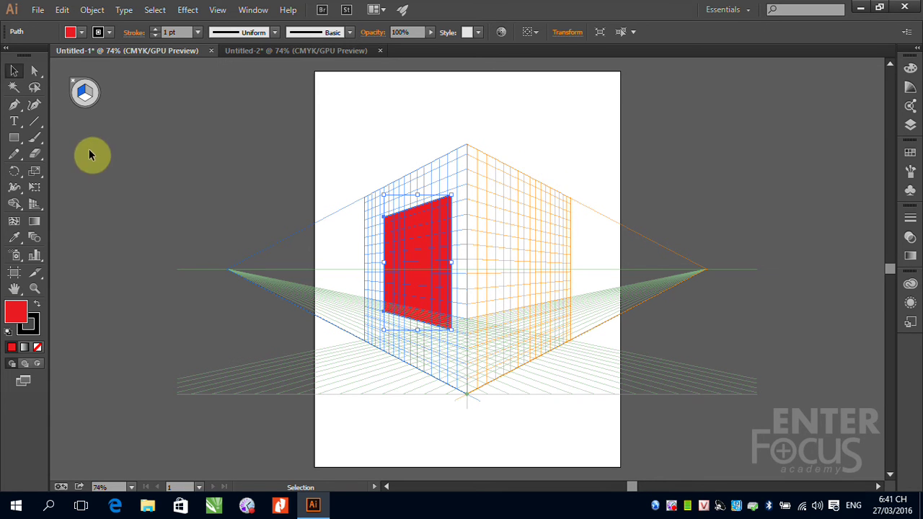
- Drag the grid's vertical extent up, then down to just above the ground line
{"action": "left_click", "coordinate": [476, 160]}
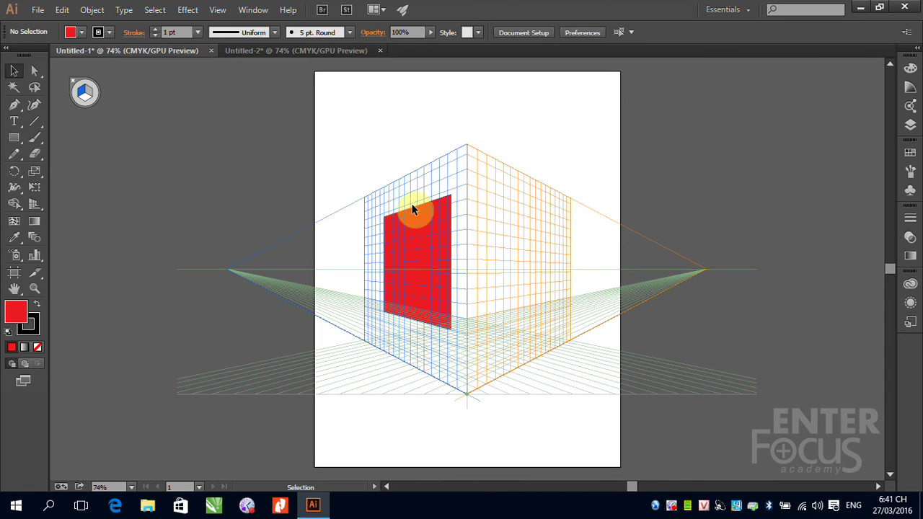
{"action": "left_click", "coordinate": [32, 205]}
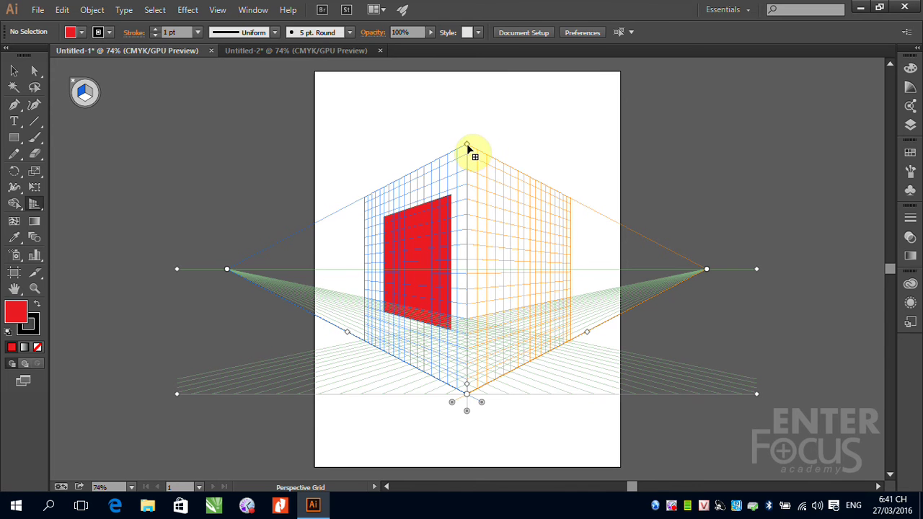
{"action": "left_click_drag", "start_coordinate": [467, 133], "coordinate": [467, 79]}
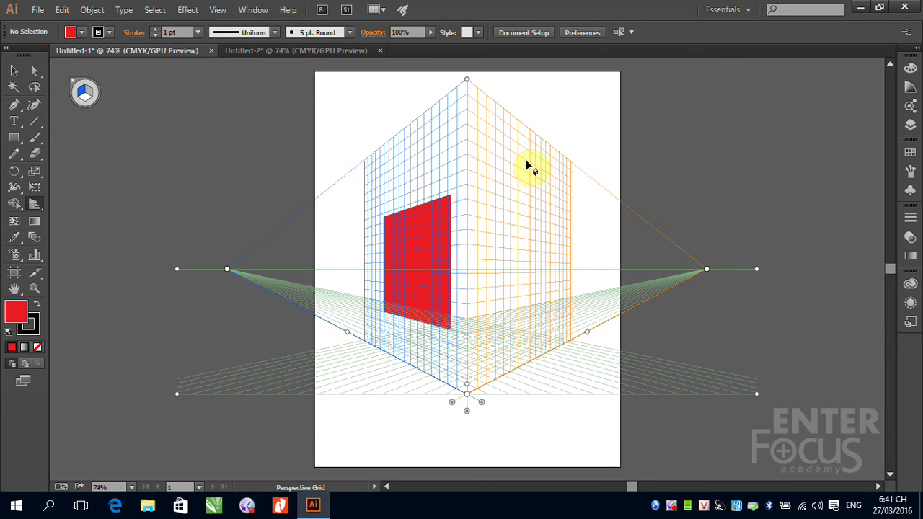
{"action": "key", "text": "ctrl+minus"}
{"action": "key", "text": "ctrl+minus"}
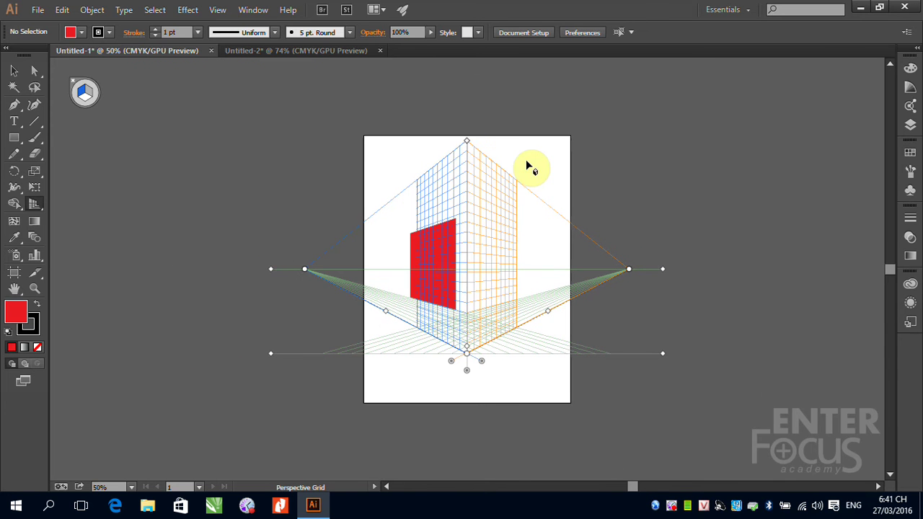
{"action": "left_click_drag", "start_coordinate": [466, 141], "coordinate": [469, 77]}
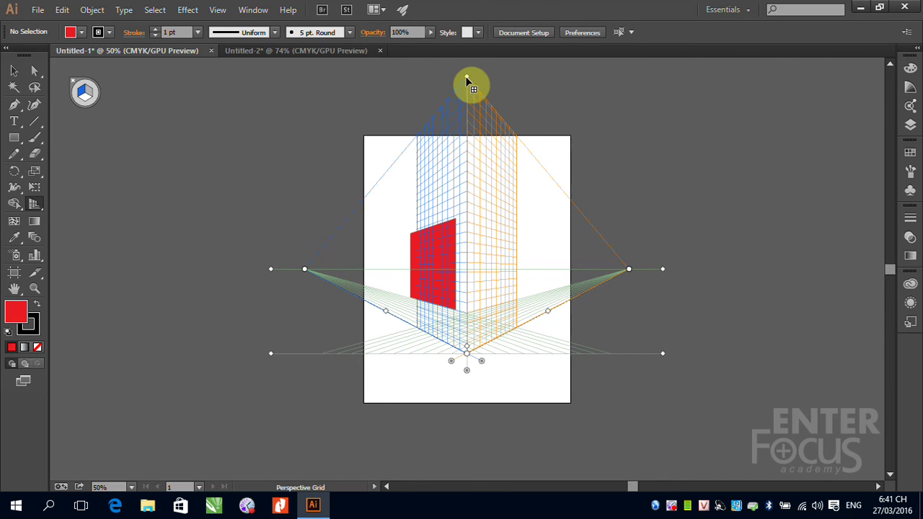
{"action": "left_click_drag", "start_coordinate": [468, 81], "coordinate": [469, 77]}
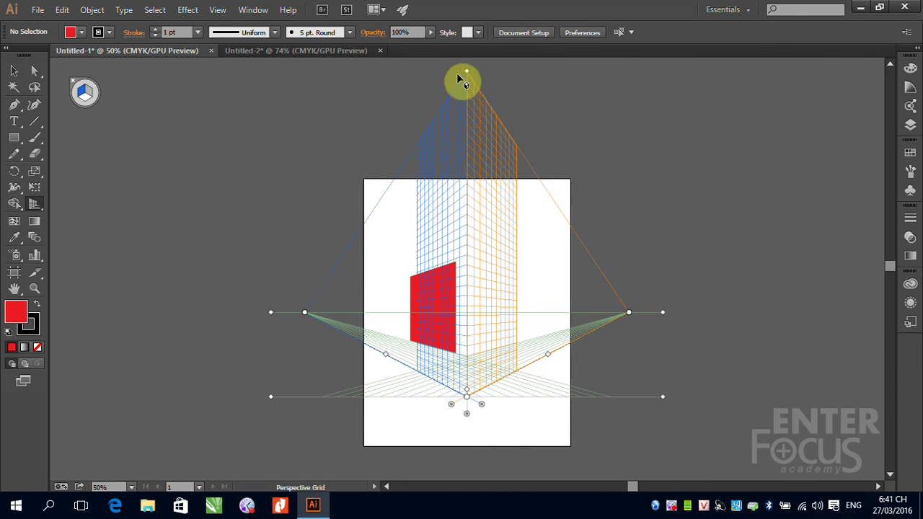
{"action": "left_click_drag", "start_coordinate": [467, 72], "coordinate": [455, 348]}
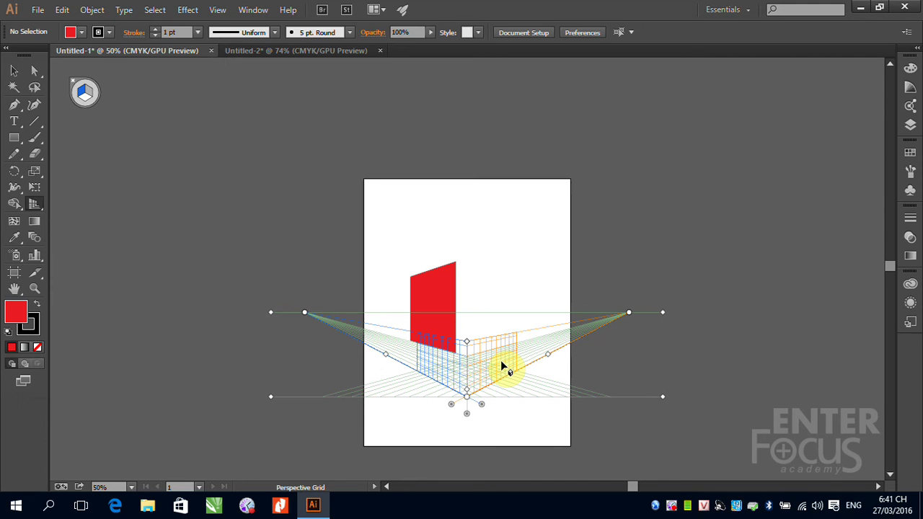
- Raise the grid planes, nudge both vanishing points, and lift the horizon line
{"action": "left_click_drag", "start_coordinate": [467, 344], "coordinate": [467, 175]}
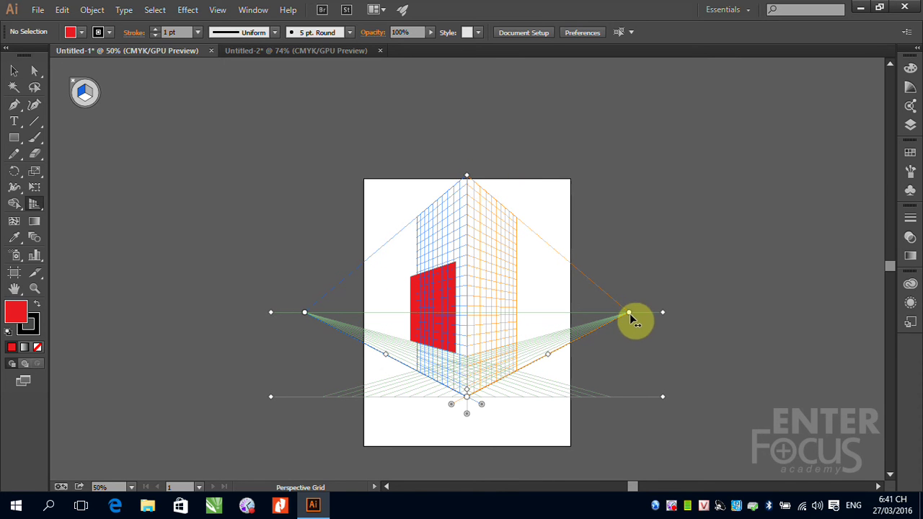
{"action": "mouse_move", "coordinate": [629, 314]}
{"action": "left_mouse_down"}
{"action": "mouse_move", "coordinate": [560, 316]}
{"action": "mouse_move", "coordinate": [634, 317]}
{"action": "mouse_move", "coordinate": [622, 317]}
{"action": "left_mouse_up"}
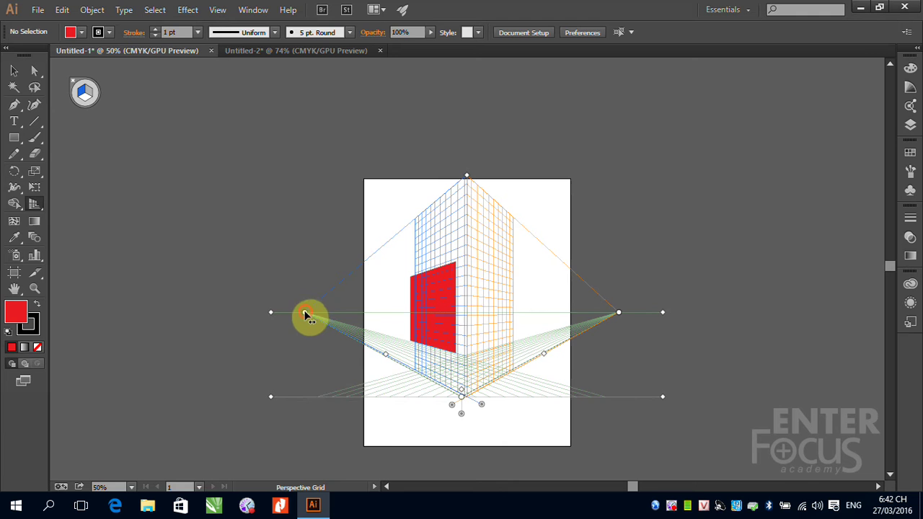
{"action": "mouse_move", "coordinate": [305, 314]}
{"action": "left_mouse_down"}
{"action": "mouse_move", "coordinate": [290, 312]}
{"action": "mouse_move", "coordinate": [402, 315]}
{"action": "mouse_move", "coordinate": [318, 314]}
{"action": "left_mouse_up"}
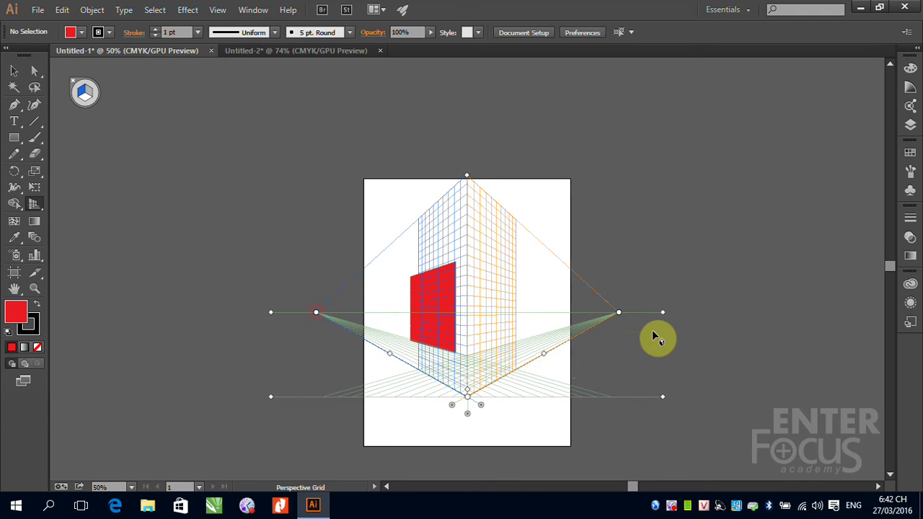
{"action": "left_click_drag", "start_coordinate": [664, 315], "coordinate": [665, 358]}
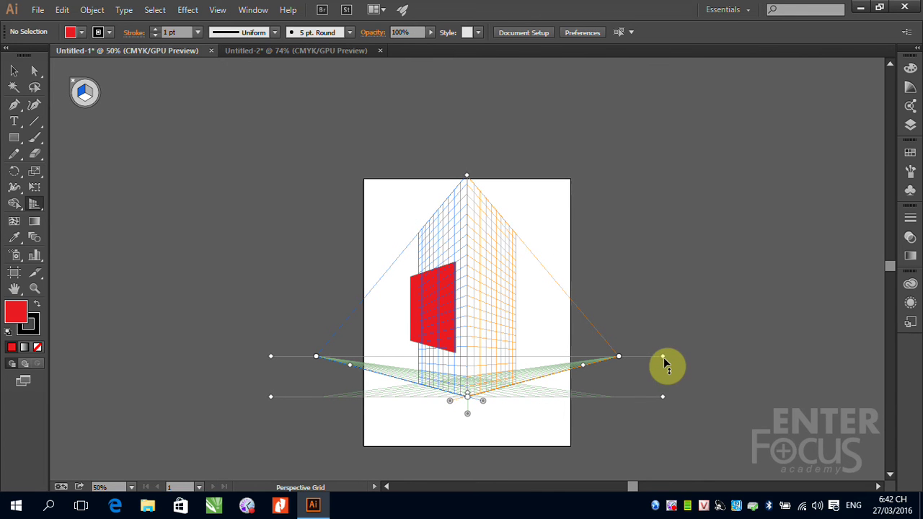
{"action": "mouse_move", "coordinate": [664, 358]}
{"action": "left_mouse_down"}
{"action": "mouse_move", "coordinate": [671, 113]}
{"action": "mouse_move", "coordinate": [688, 334]}
{"action": "left_mouse_up"}
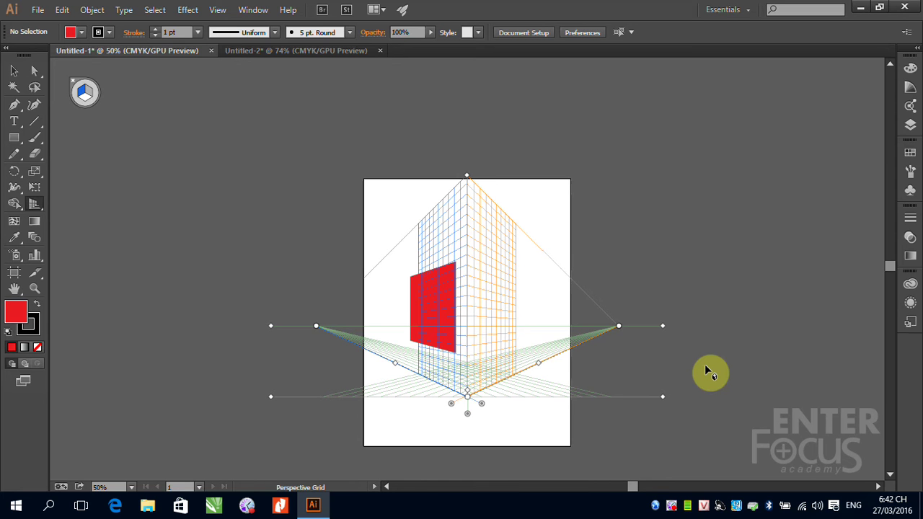
- Select the red perspective rectangle, move it aside and delete it
{"action": "left_click", "coordinate": [413, 297]}
{"action": "left_click", "coordinate": [13, 70]}
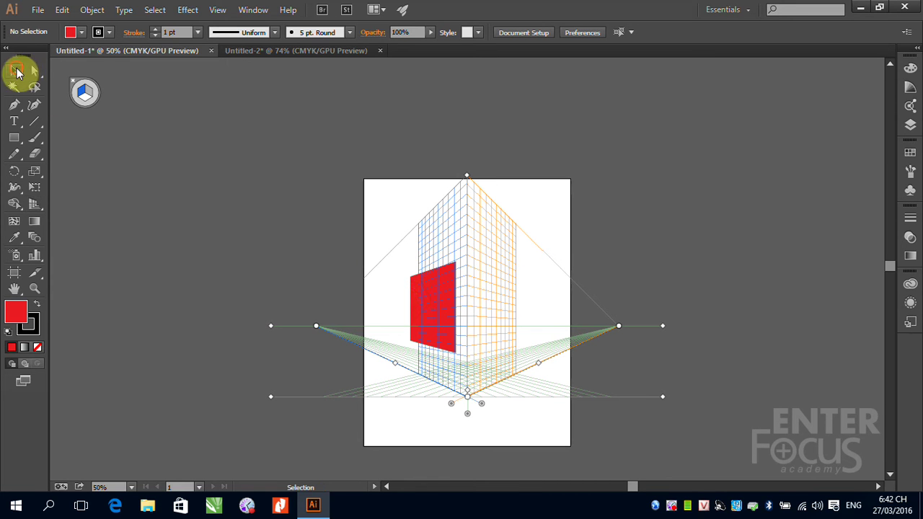
{"action": "left_click_drag", "start_coordinate": [414, 310], "coordinate": [294, 321]}
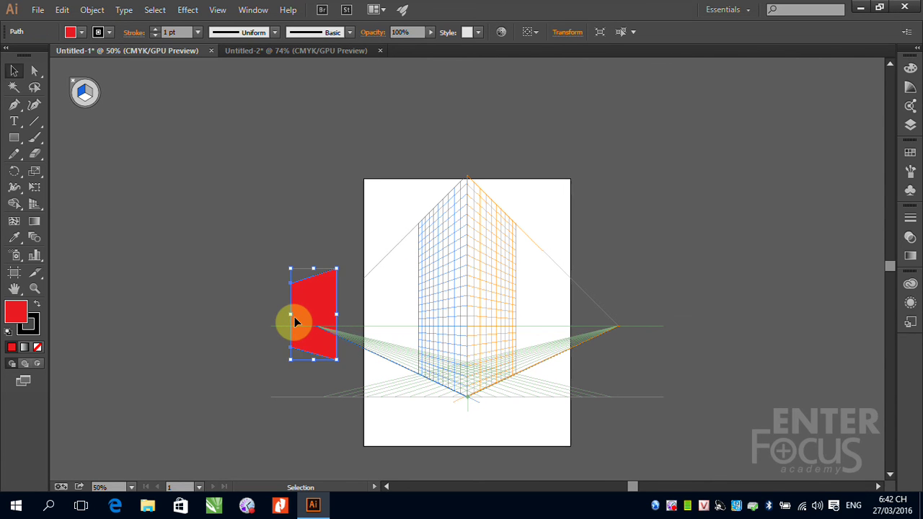
{"action": "key", "text": "Delete"}
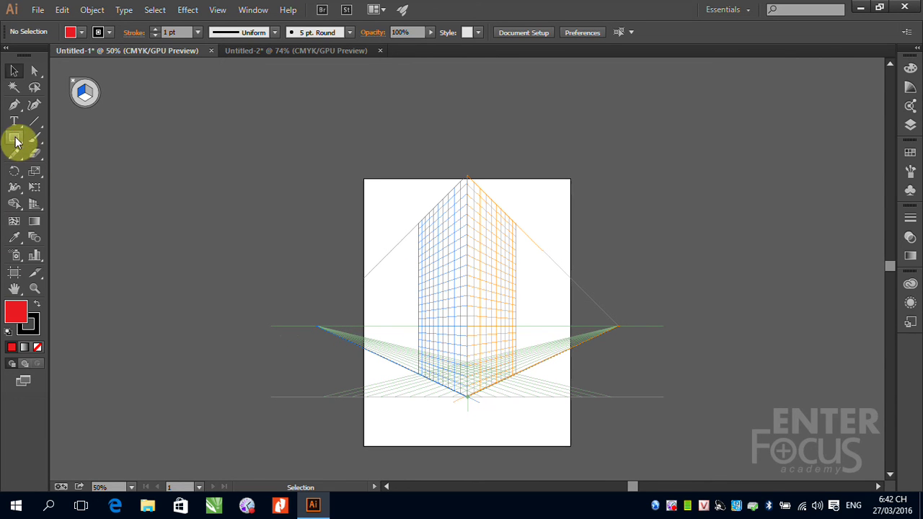
{"action": "left_click", "coordinate": [15, 137]}
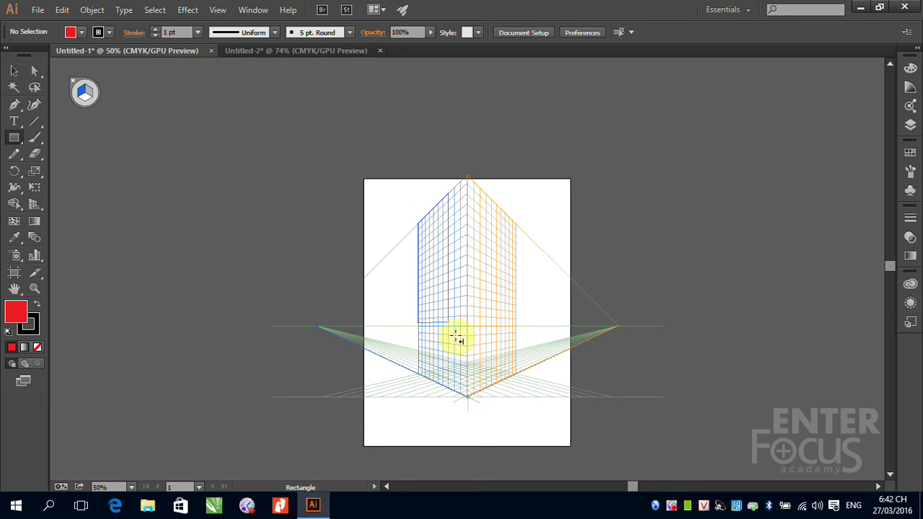
- Draw a rectangle spanning the whole left grid plane and select it with Perspective Selection
{"action": "left_click_drag", "start_coordinate": [418, 224], "coordinate": [468, 398]}
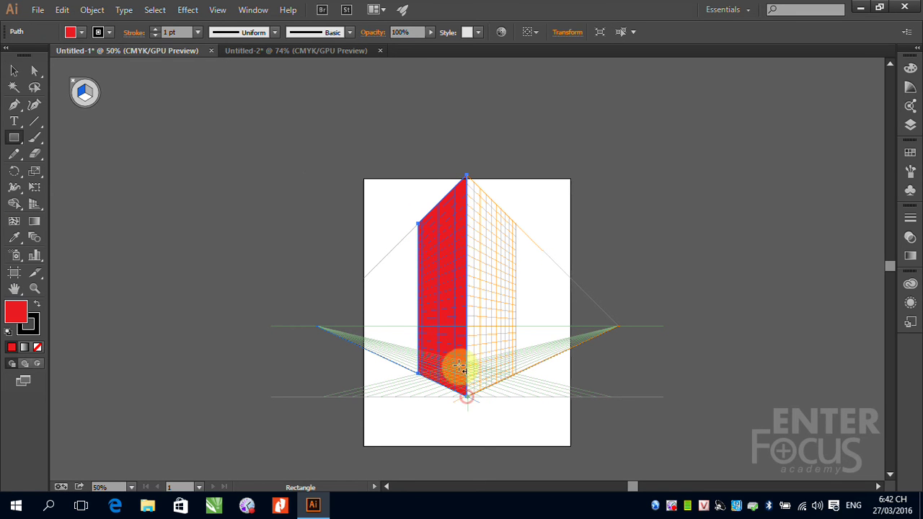
{"action": "left_click", "coordinate": [435, 267]}
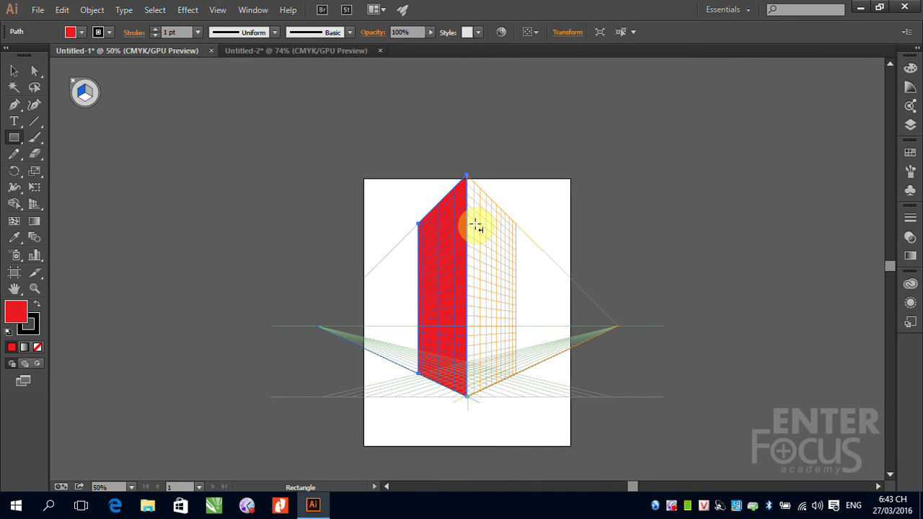
{"action": "left_click", "coordinate": [448, 219]}
{"action": "key", "text": "shift+v"}
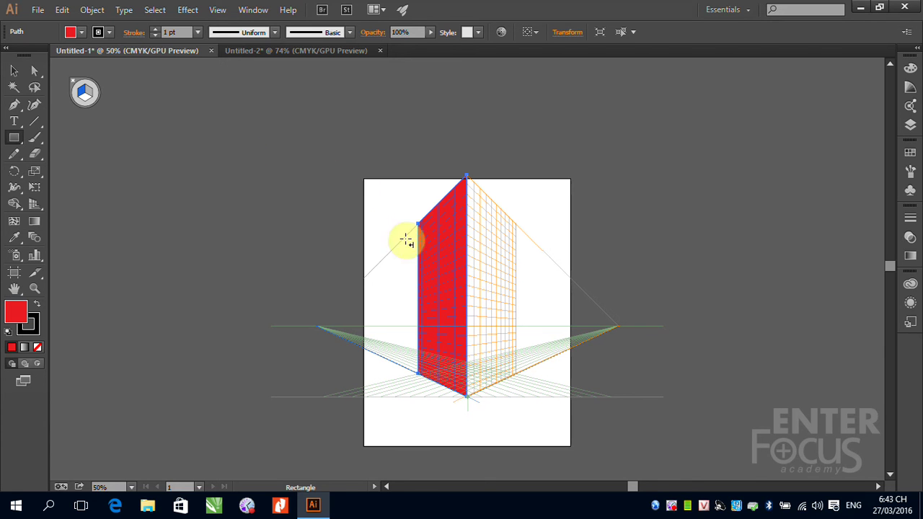
{"action": "left_click", "coordinate": [428, 252]}
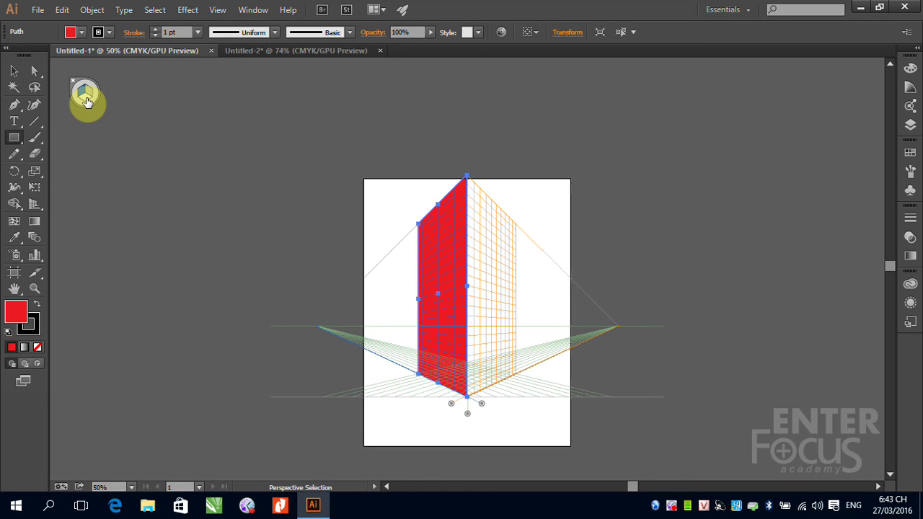
- Set the right grid plane as active using the Plane Switching Widget
{"action": "left_click_drag", "start_coordinate": [435, 231], "coordinate": [464, 218]}
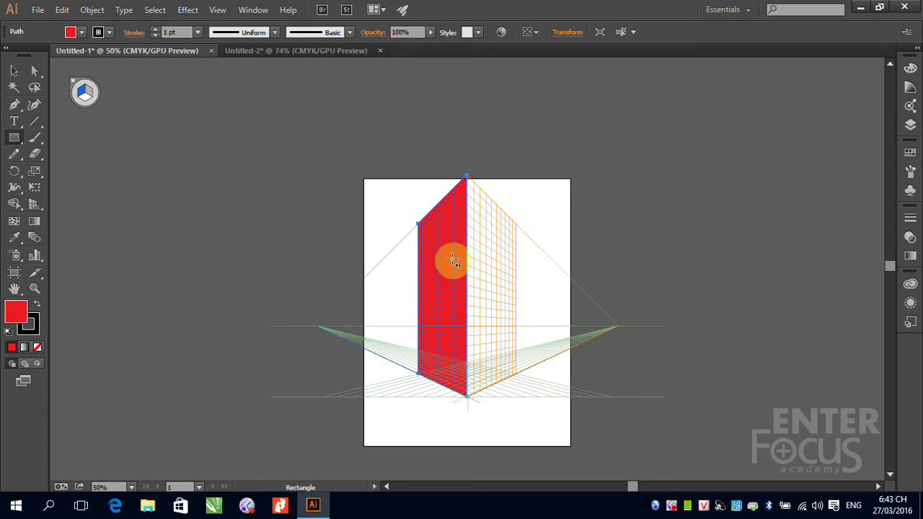
{"action": "key", "text": "ctrl"}
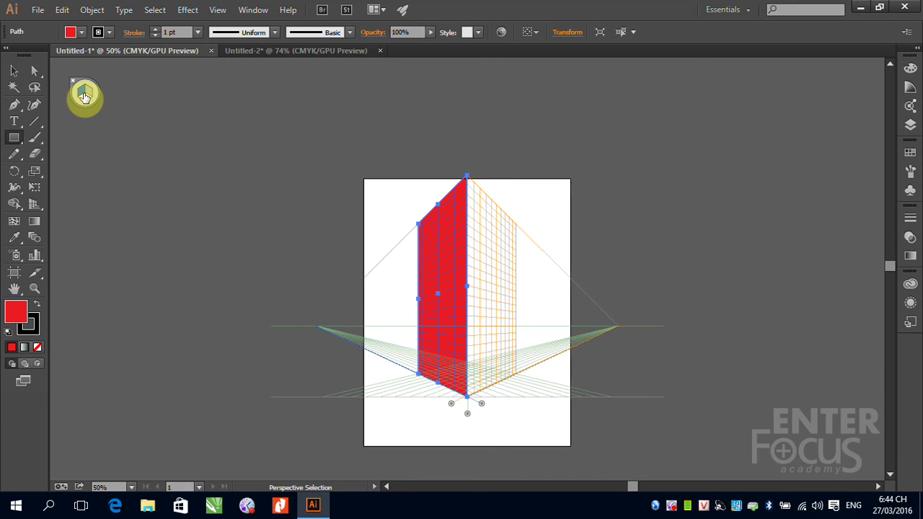
{"action": "left_click", "coordinate": [461, 262]}
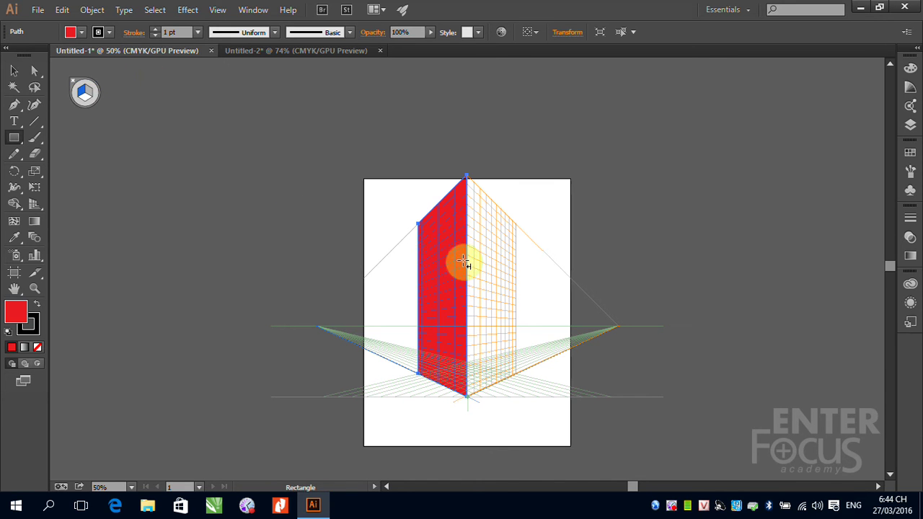
{"action": "key", "text": "shift+v"}
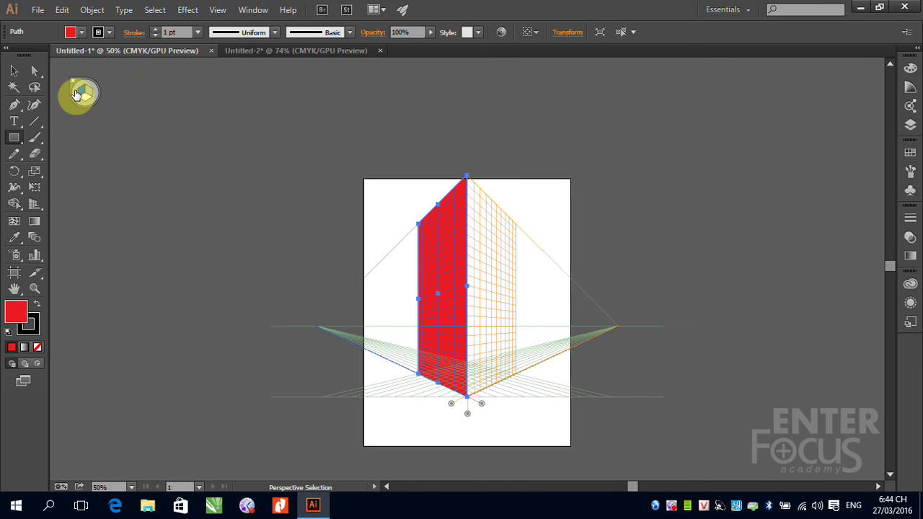
{"action": "left_click", "coordinate": [77, 94]}
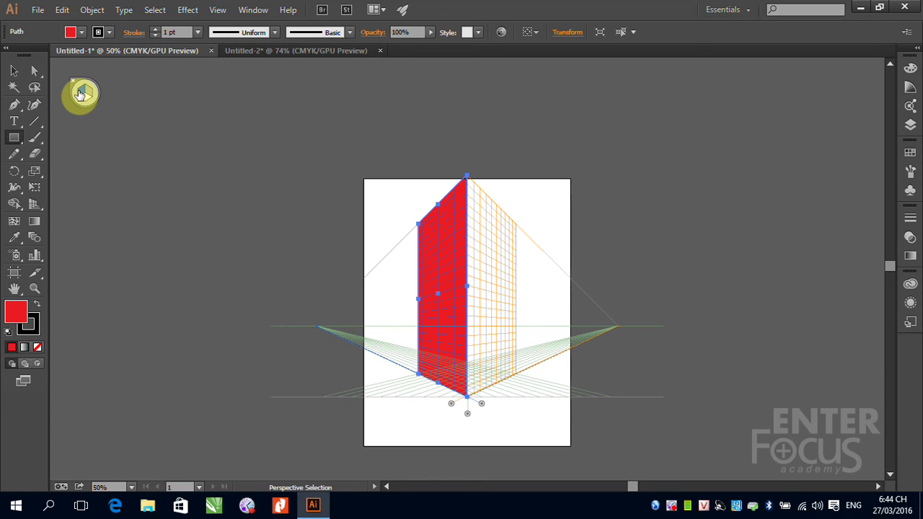
{"action": "left_click", "coordinate": [85, 93]}
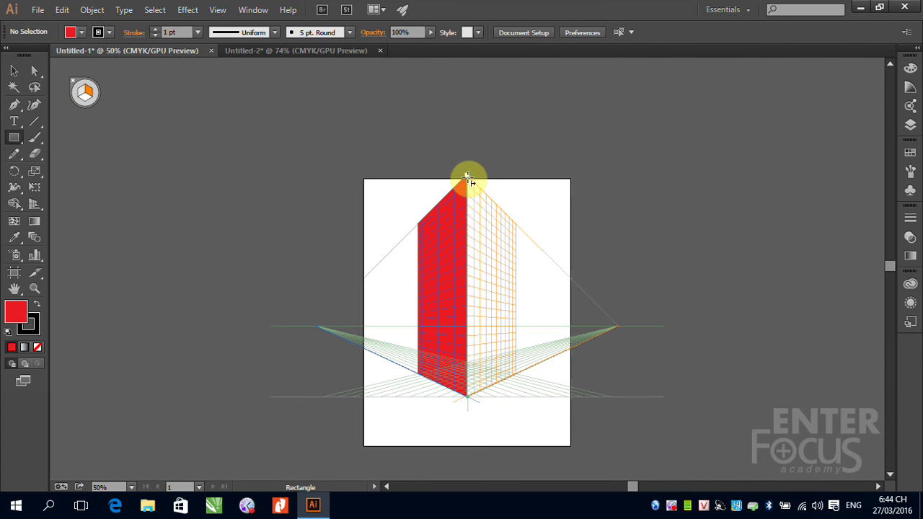
- Draw a red rectangle covering the whole right grid plane, then deselect it
{"action": "mouse_move", "coordinate": [468, 178]}
{"action": "left_mouse_down"}
{"action": "mouse_move", "coordinate": [513, 384]}
{"action": "mouse_move", "coordinate": [517, 373]}
{"action": "left_mouse_up"}
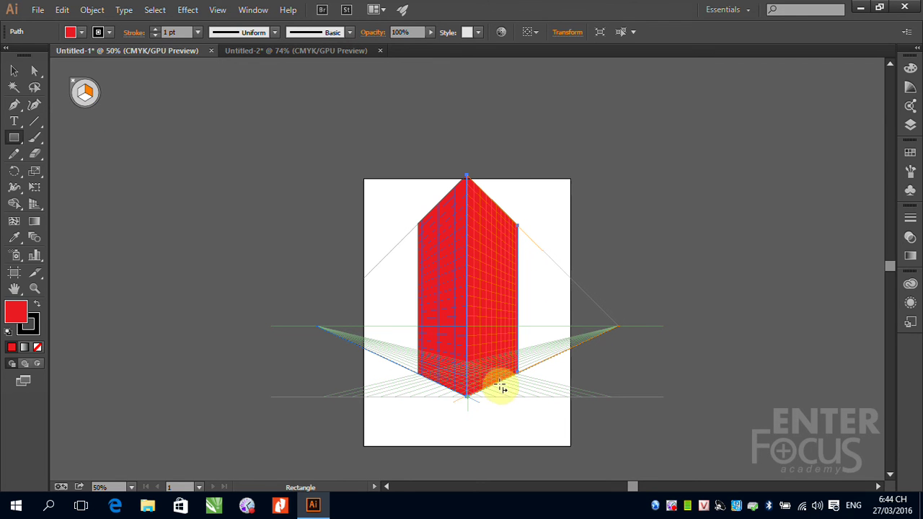
{"action": "left_click", "coordinate": [14, 71]}
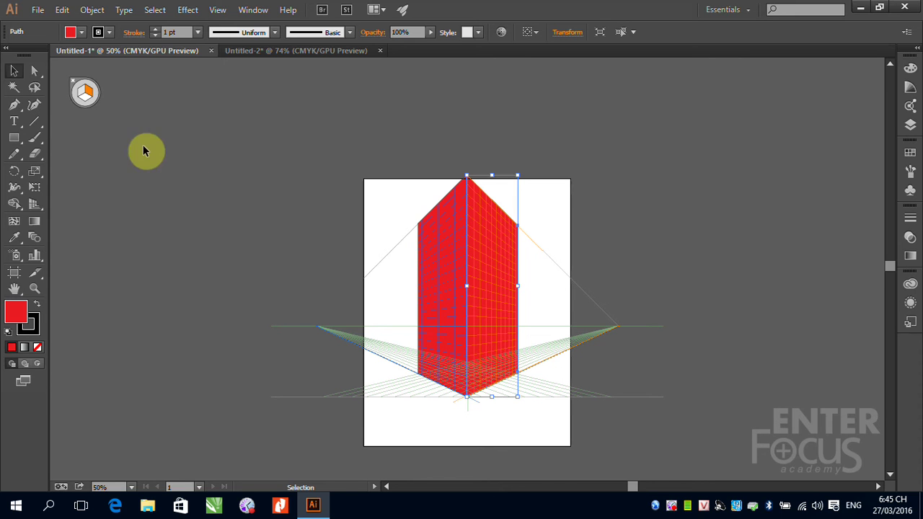
{"action": "left_click", "coordinate": [85, 97]}
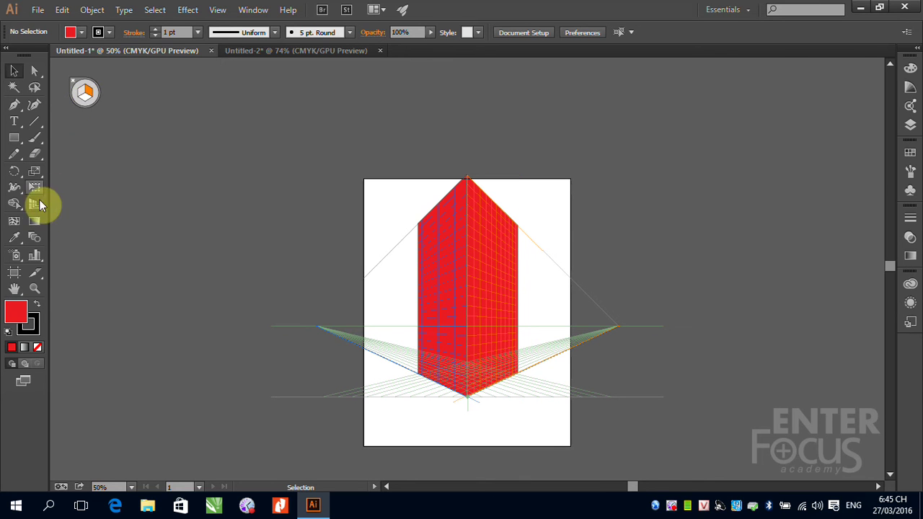
- Cycle the perspective tools and move to the Untitled-2 document
{"action": "left_click", "coordinate": [36, 207]}
{"action": "key", "text": "shift+v"}
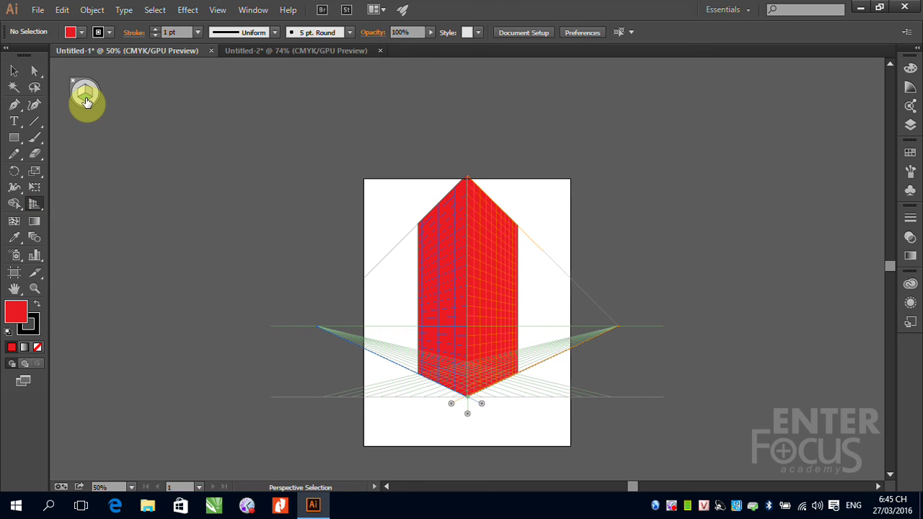
{"action": "key", "text": "shift+p"}
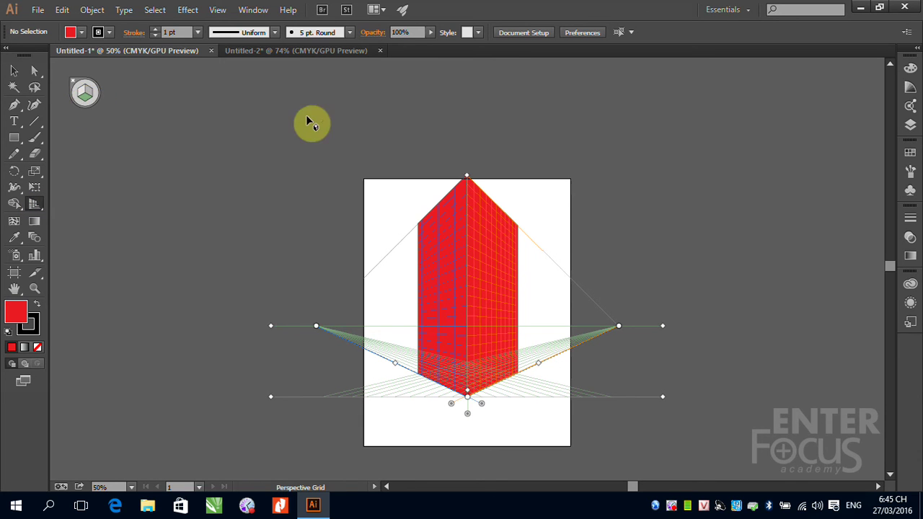
{"action": "left_click", "coordinate": [295, 51]}
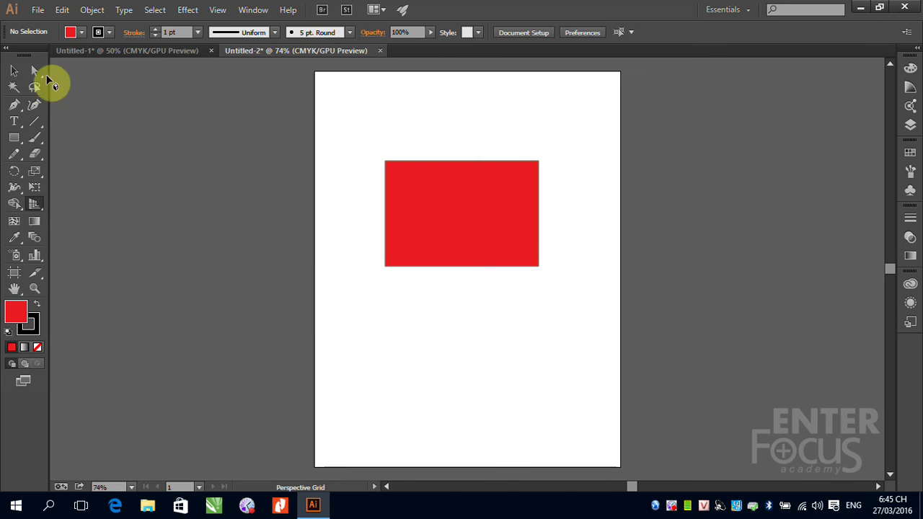
- Zoom in and widen the red rectangle to 379.276 pt
{"action": "left_click", "coordinate": [14, 70]}
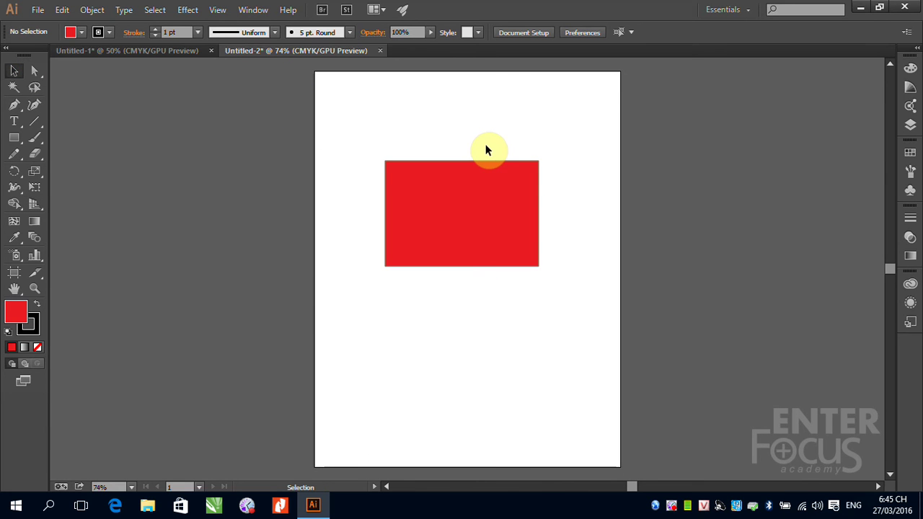
{"action": "left_click", "coordinate": [435, 233]}
{"action": "left_click_drag", "start_coordinate": [362, 136], "coordinate": [525, 274]}
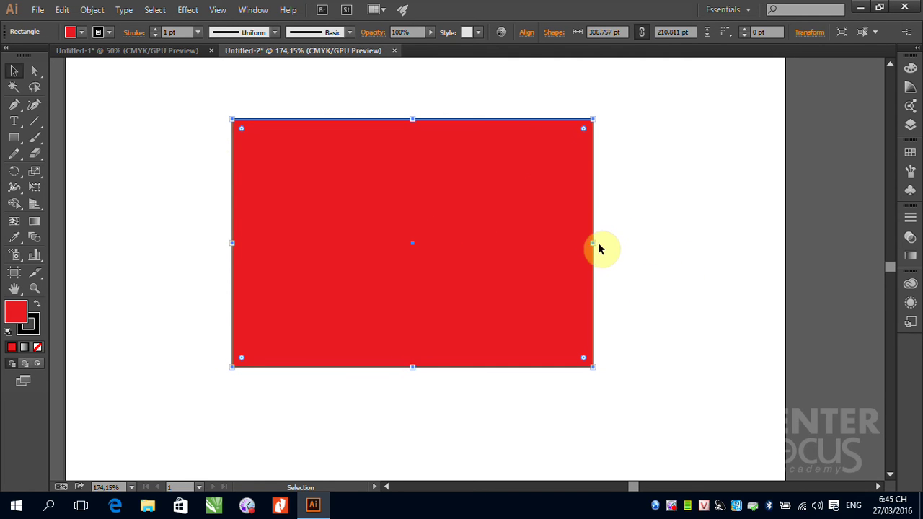
{"action": "left_click_drag", "start_coordinate": [593, 243], "coordinate": [678, 245]}
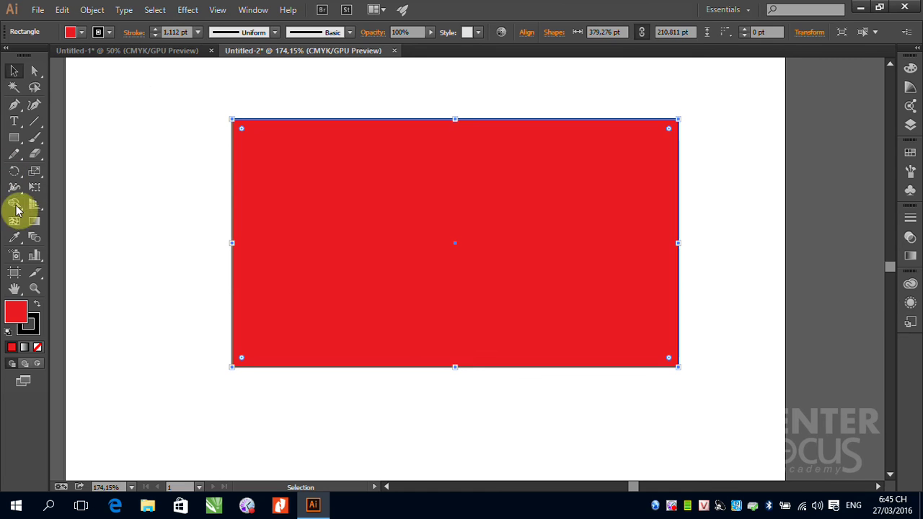
- Add the text 'UGIHIOJPOKPLP' near the rectangle's top-left
{"action": "left_click", "coordinate": [14, 122]}
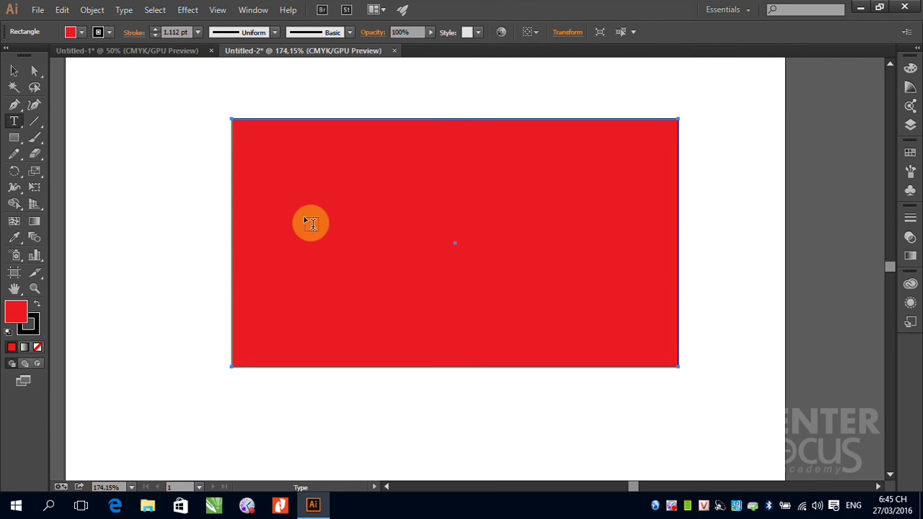
{"action": "left_click", "coordinate": [306, 218]}
{"action": "type", "text": "UGI"}
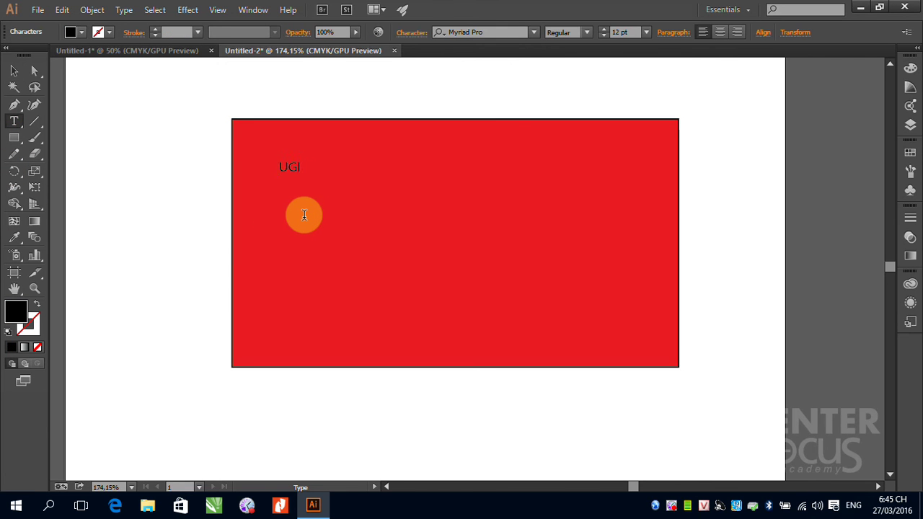
{"action": "type", "text": "HIOJPOKPLP"}
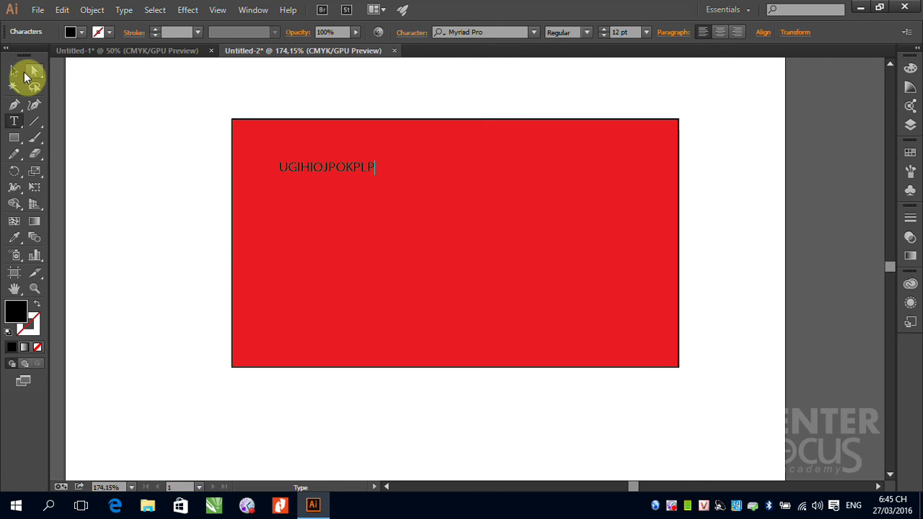
{"action": "left_click", "coordinate": [13, 70]}
- Draw three black squares on the red card and a long black bar across its bottom
{"action": "left_click", "coordinate": [13, 138]}
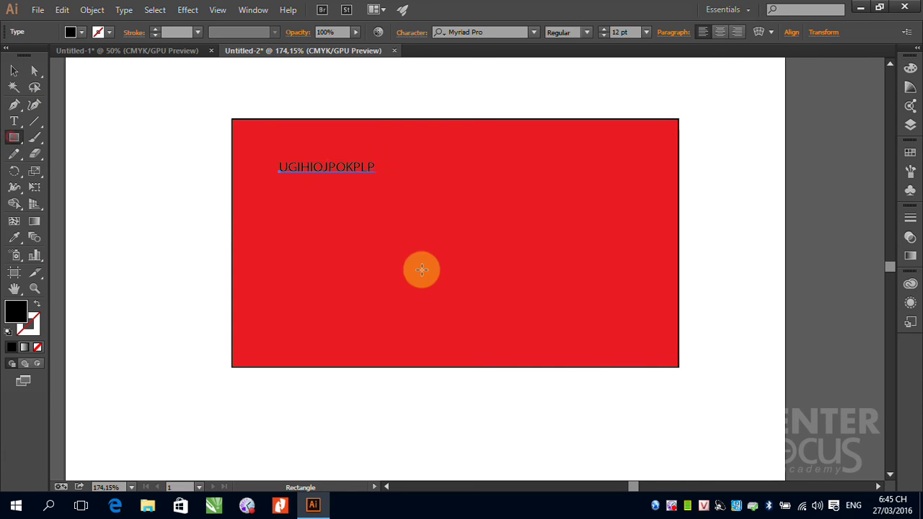
{"action": "left_click_drag", "start_coordinate": [357, 216], "coordinate": [413, 263]}
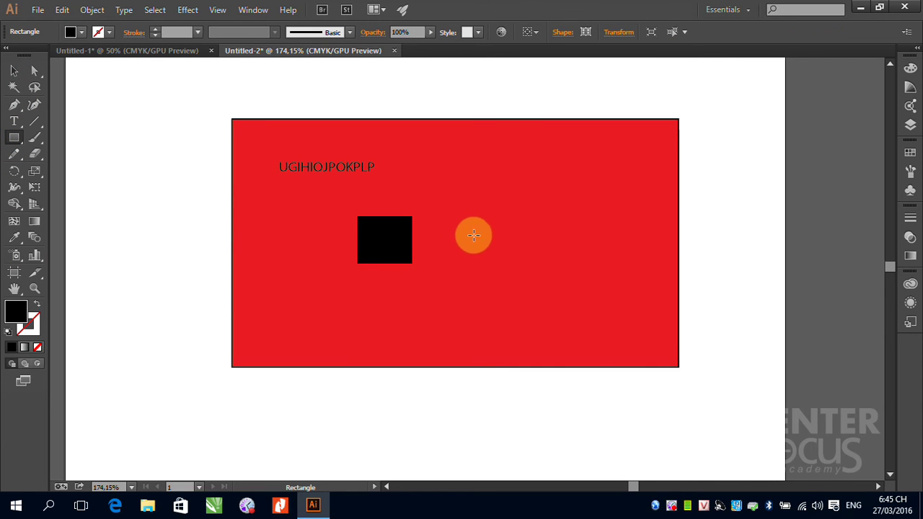
{"action": "mouse_move", "coordinate": [464, 224]}
{"action": "left_mouse_down"}
{"action": "mouse_move", "coordinate": [517, 279]}
{"action": "mouse_move", "coordinate": [616, 331]}
{"action": "left_mouse_up"}
{"action": "left_click", "coordinate": [14, 72]}
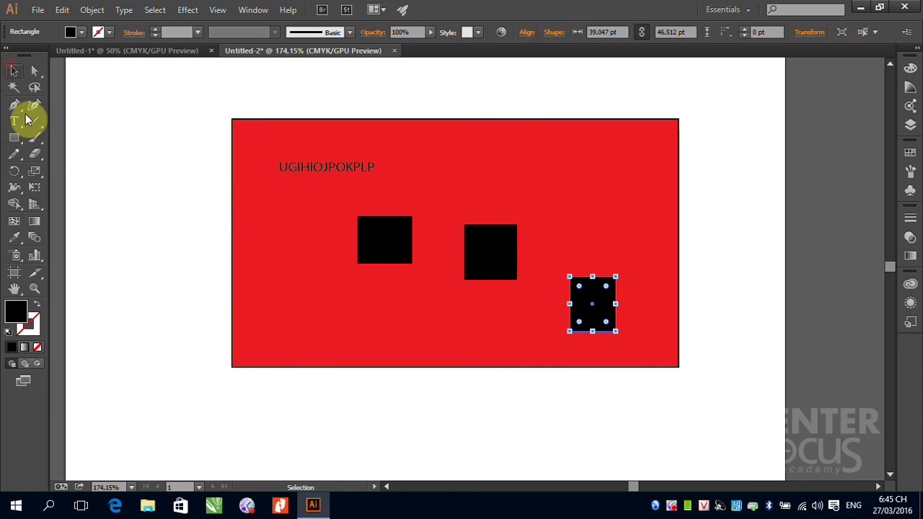
{"action": "left_click", "coordinate": [14, 138]}
{"action": "left_click_drag", "start_coordinate": [230, 335], "coordinate": [678, 355]}
{"action": "left_click", "coordinate": [13, 71]}
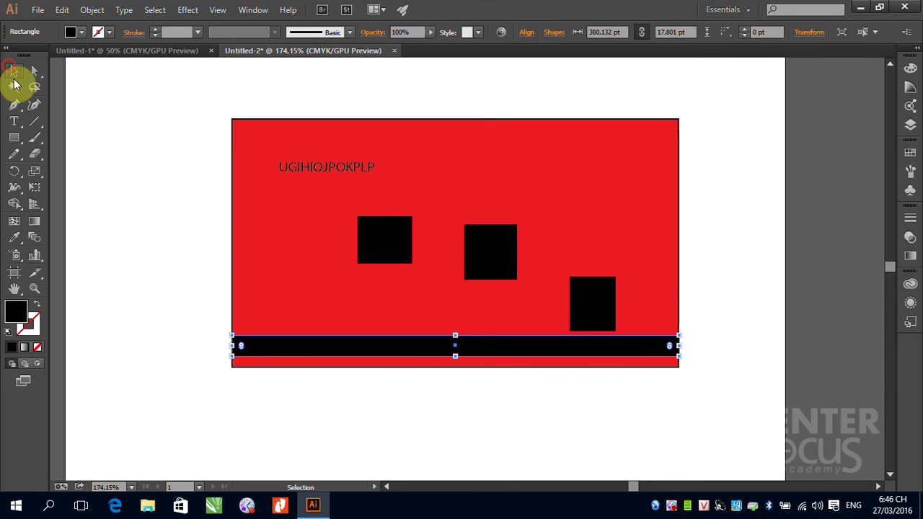
- Enlarge the UGIHIOJPOKPLP text, then select all the card artwork and group it
{"action": "left_click", "coordinate": [284, 171]}
{"action": "left_click_drag", "start_coordinate": [376, 174], "coordinate": [603, 221]}
{"action": "left_click_drag", "start_coordinate": [201, 112], "coordinate": [713, 426]}
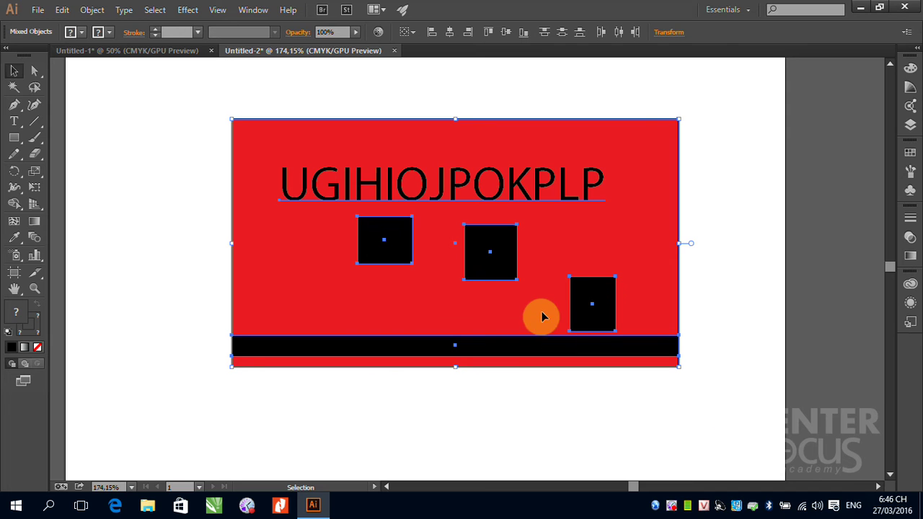
{"action": "key", "text": "ctrl"}
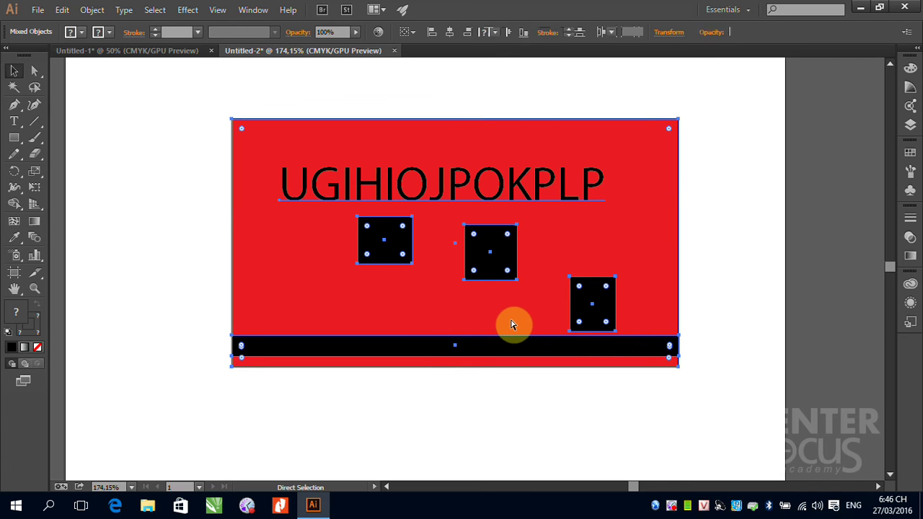
{"action": "key", "text": "ctrl+g"}
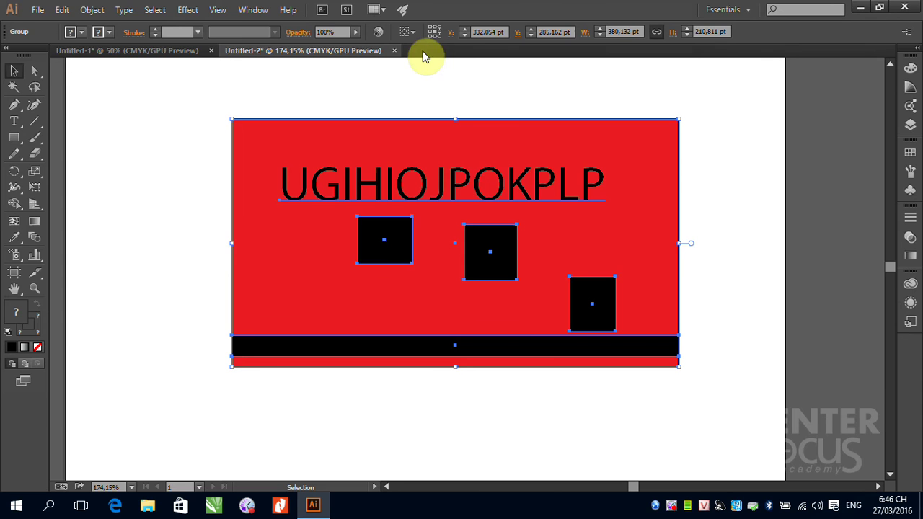
{"action": "left_click", "coordinate": [37, 10]}
- Create a new blank document and show the perspective grid with its horizon and vanishing points raised
{"action": "left_click", "coordinate": [58, 26]}
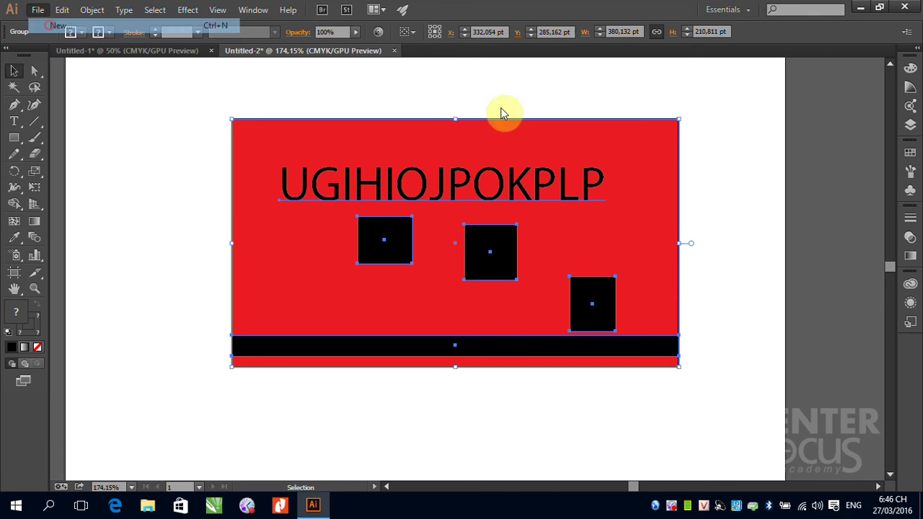
{"action": "left_click", "coordinate": [555, 374]}
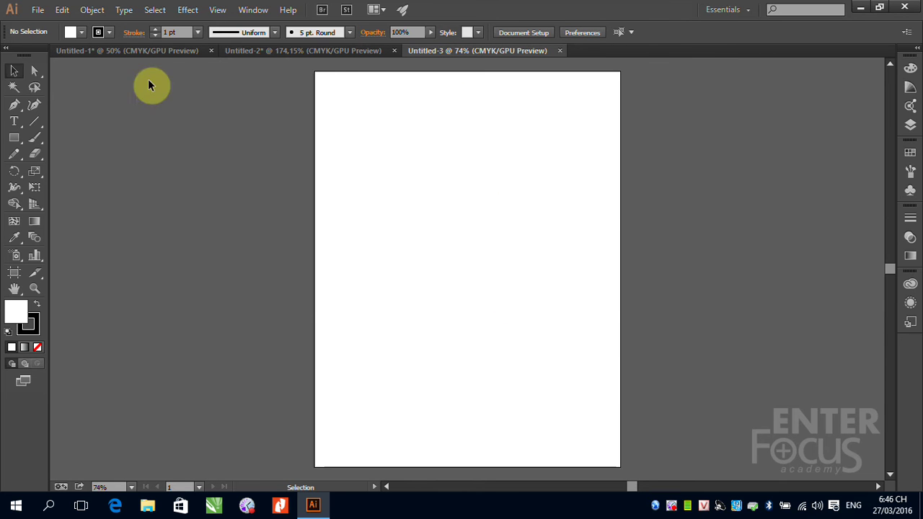
{"action": "left_click", "coordinate": [35, 205]}
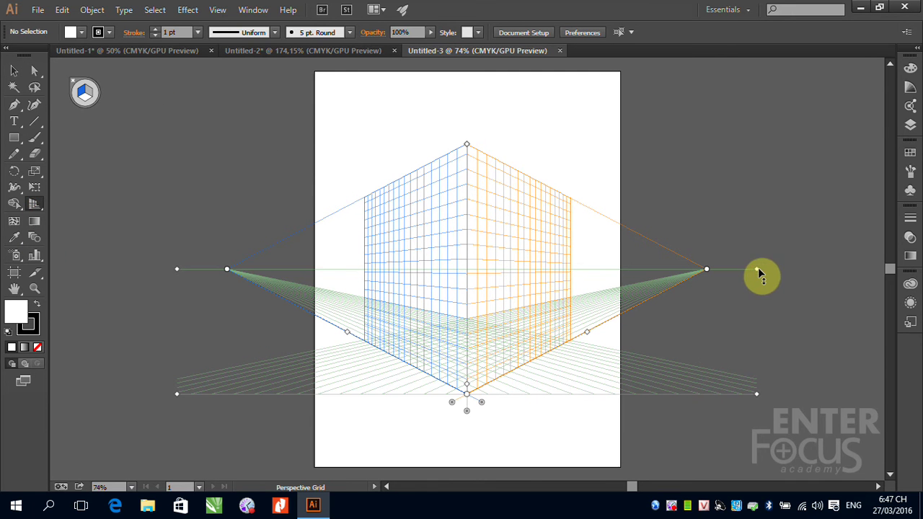
{"action": "left_click_drag", "start_coordinate": [757, 269], "coordinate": [786, 119]}
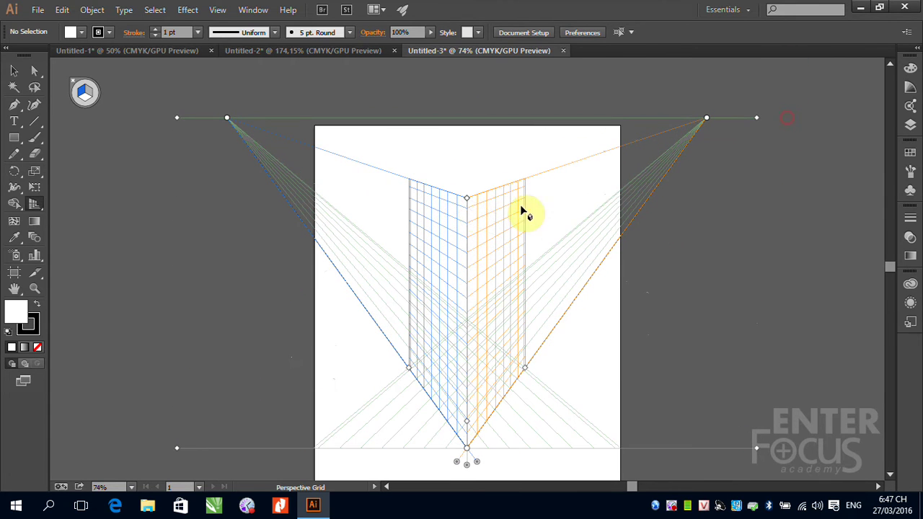
- Shorten the grid planes' height, raise the ground level and lower the horizon line
{"action": "left_click", "coordinate": [467, 198]}
{"action": "left_click_drag", "start_coordinate": [466, 272], "coordinate": [466, 273]}
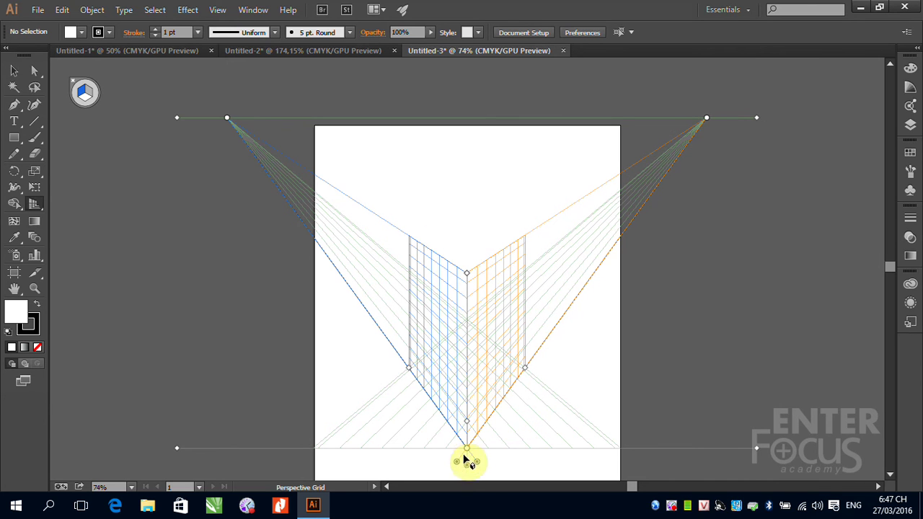
{"action": "left_click_drag", "start_coordinate": [756, 448], "coordinate": [758, 417]}
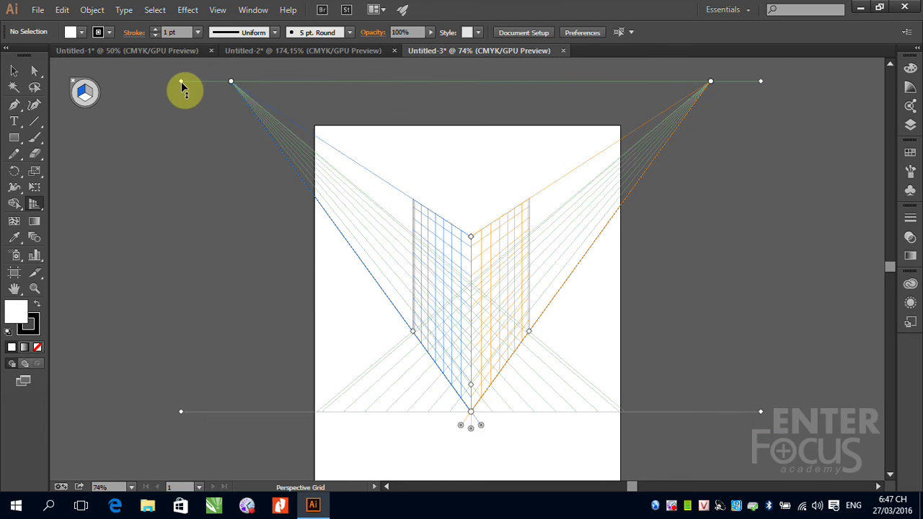
{"action": "left_click_drag", "start_coordinate": [181, 81], "coordinate": [181, 147]}
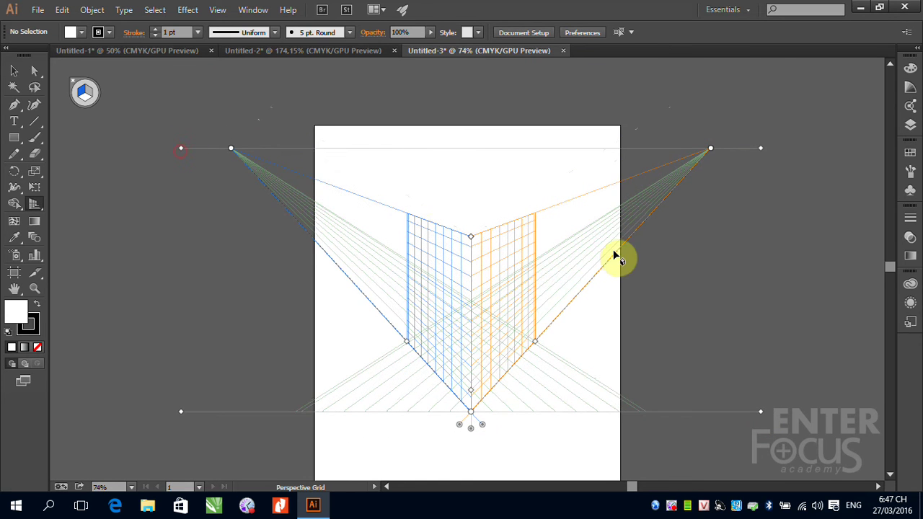
- Copy the grouped red card from Untitled-2 and paste it into Untitled-3
{"action": "left_click", "coordinate": [326, 52]}
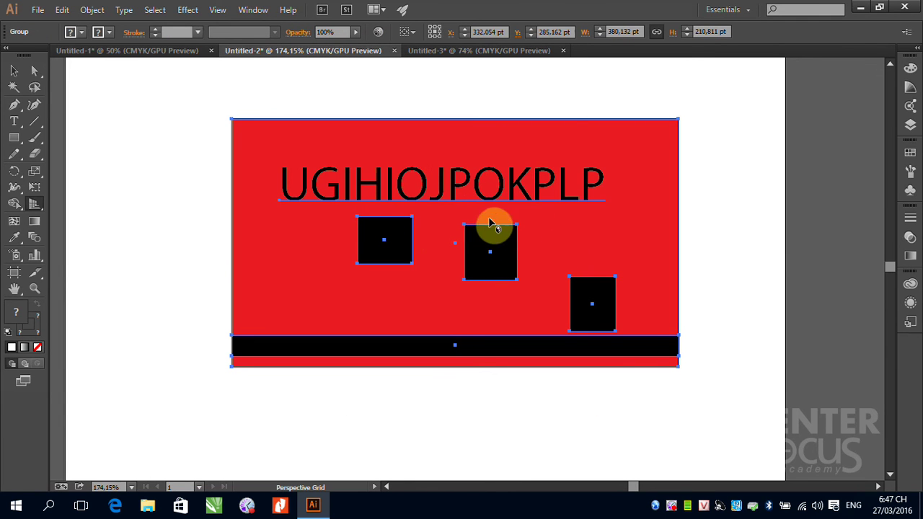
{"action": "left_click", "coordinate": [488, 62]}
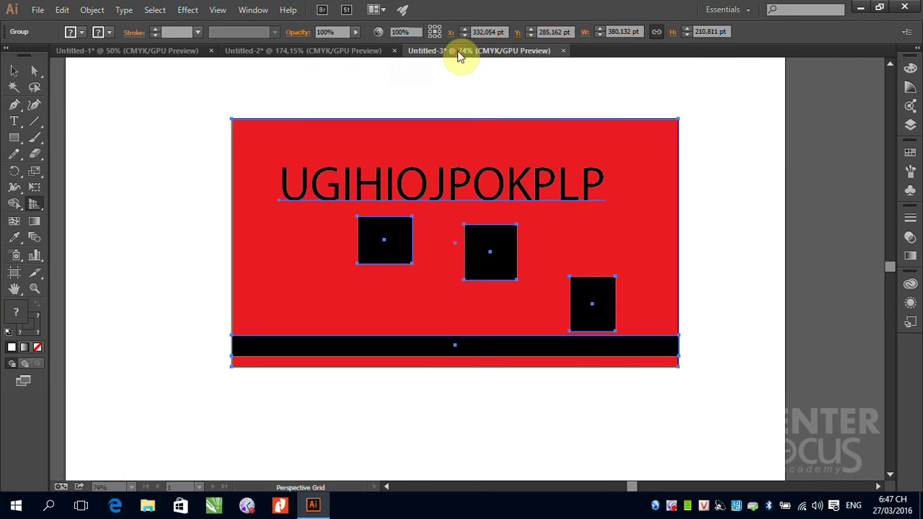
{"action": "key", "text": "ctrl+v"}
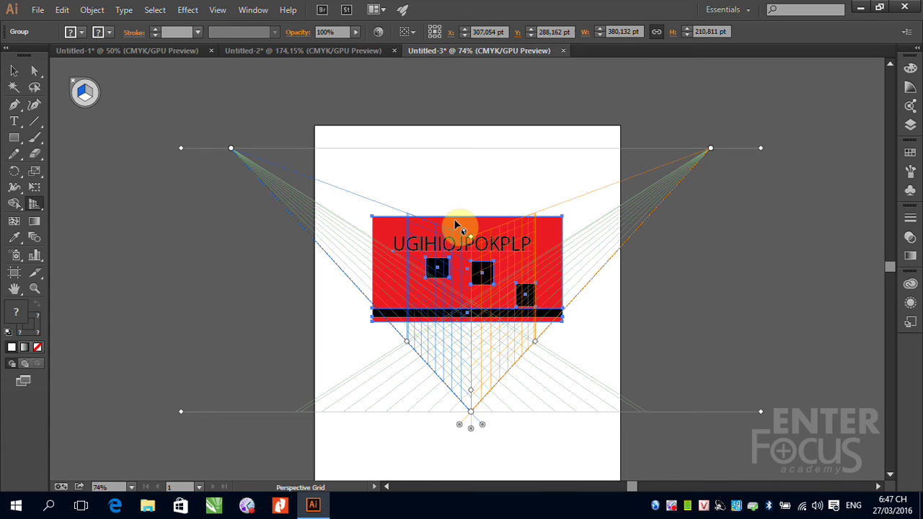
- Select the Perspective Selection Tool from the Perspective Grid flyout, ready to place artwork
{"action": "key", "text": "shift+v"}
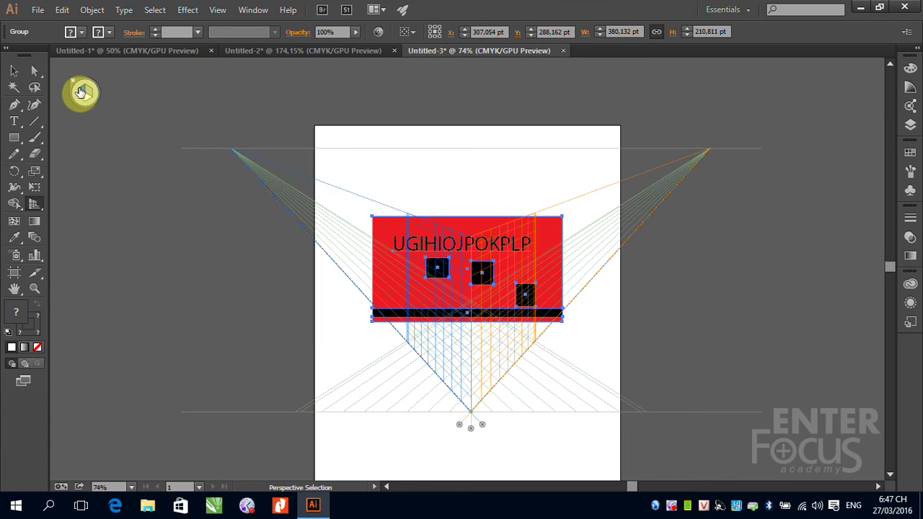
{"action": "left_click", "coordinate": [90, 96]}
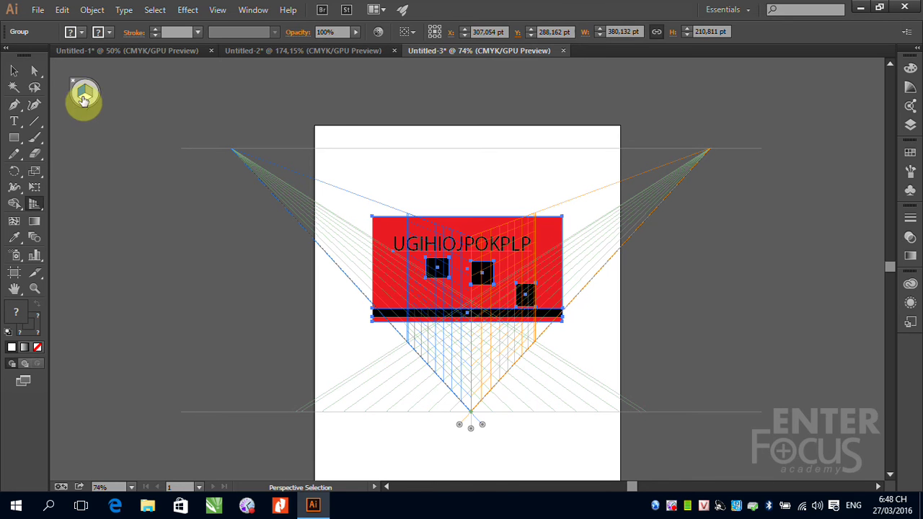
{"action": "key", "text": "shift+p"}
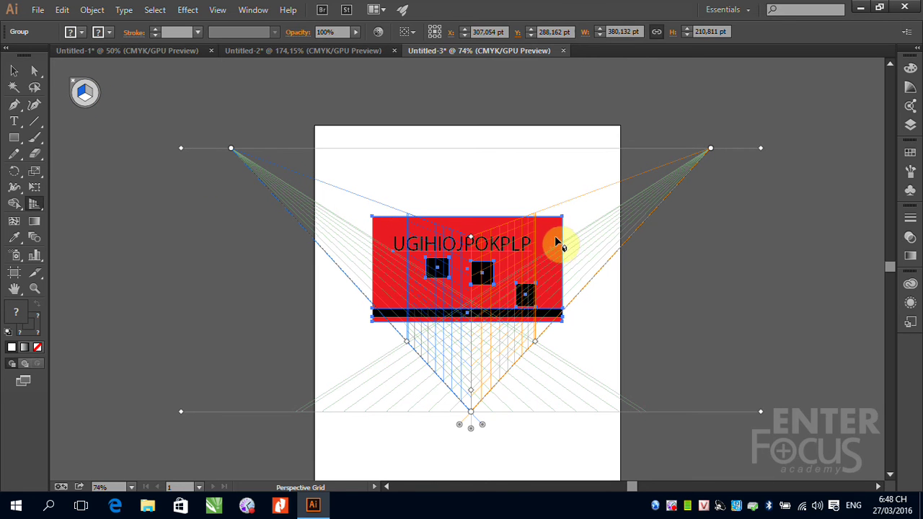
{"action": "left_click", "coordinate": [37, 209]}
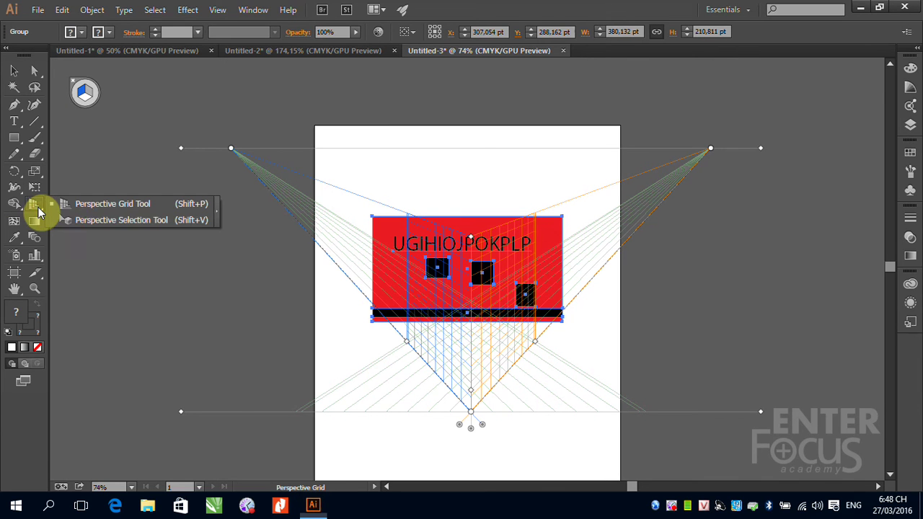
{"action": "left_click", "coordinate": [94, 222]}
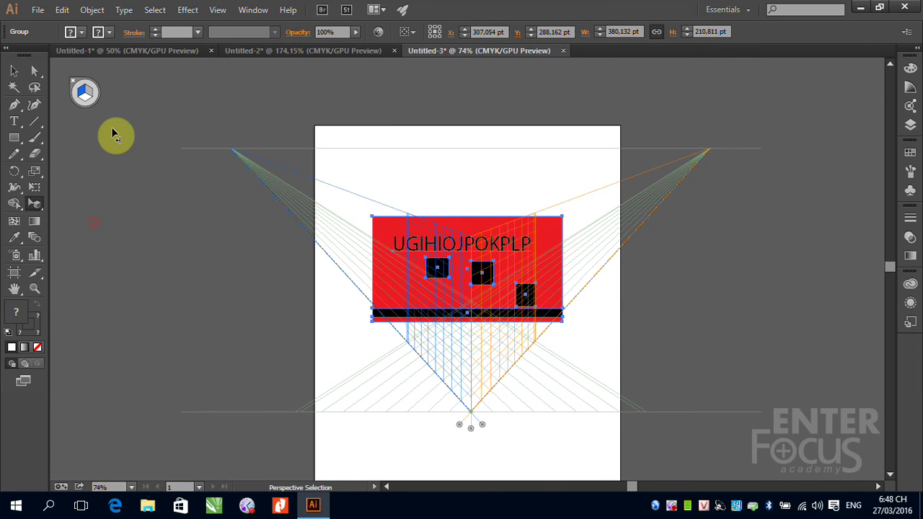
{"action": "left_click", "coordinate": [33, 205]}
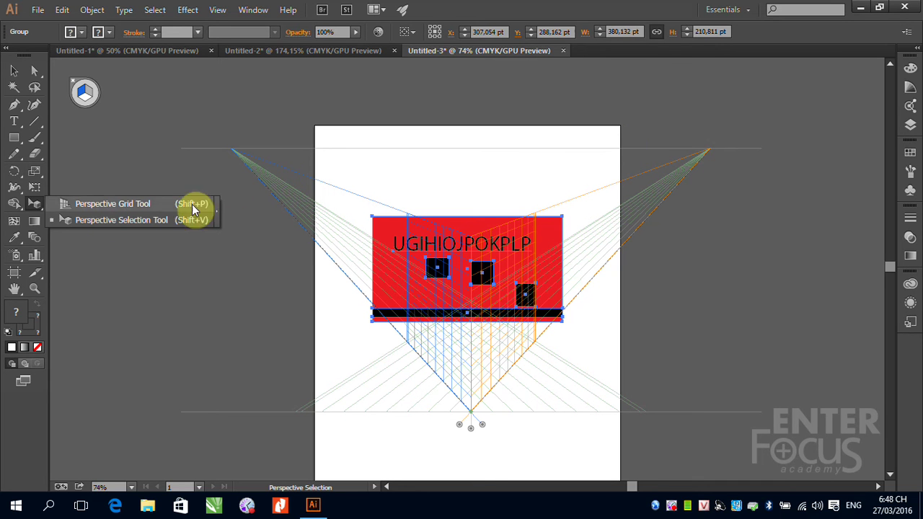
{"action": "left_click", "coordinate": [103, 223]}
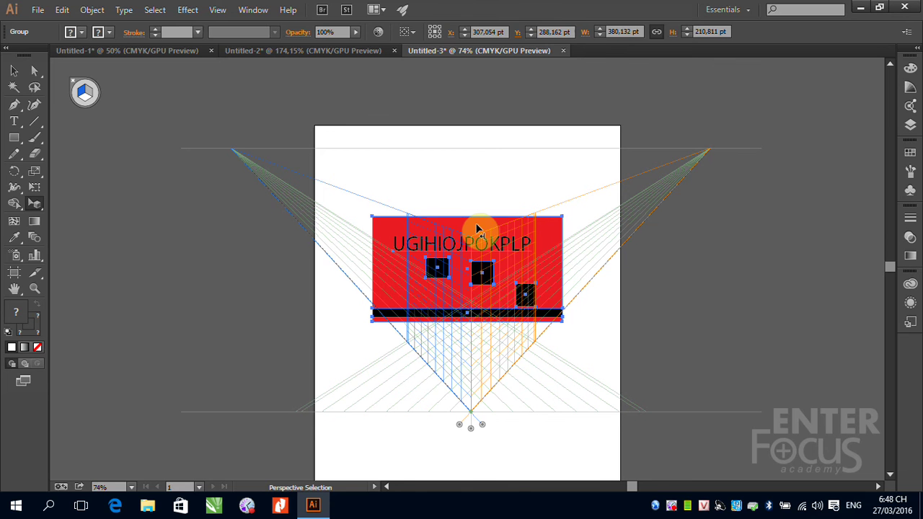
- Drag the card group onto the left perspective plane and nudge it up into position
{"action": "mouse_move", "coordinate": [477, 229]}
{"action": "left_mouse_down"}
{"action": "mouse_move", "coordinate": [424, 282]}
{"action": "mouse_move", "coordinate": [416, 306]}
{"action": "left_mouse_up"}
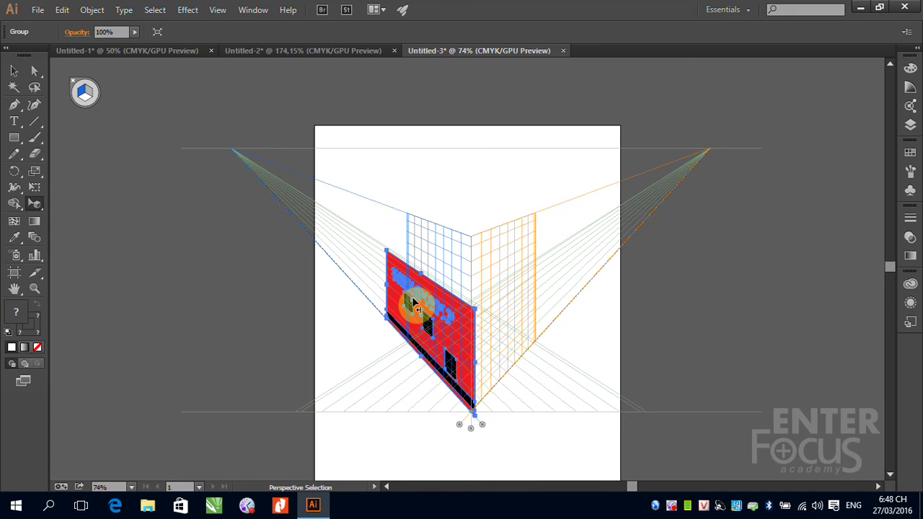
{"action": "left_click_drag", "start_coordinate": [416, 309], "coordinate": [406, 290]}
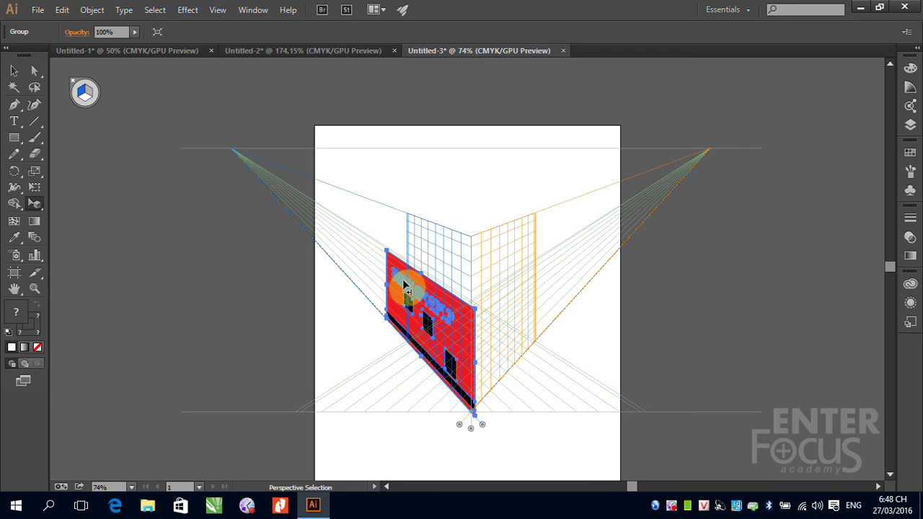
{"action": "left_click_drag", "start_coordinate": [406, 290], "coordinate": [404, 278]}
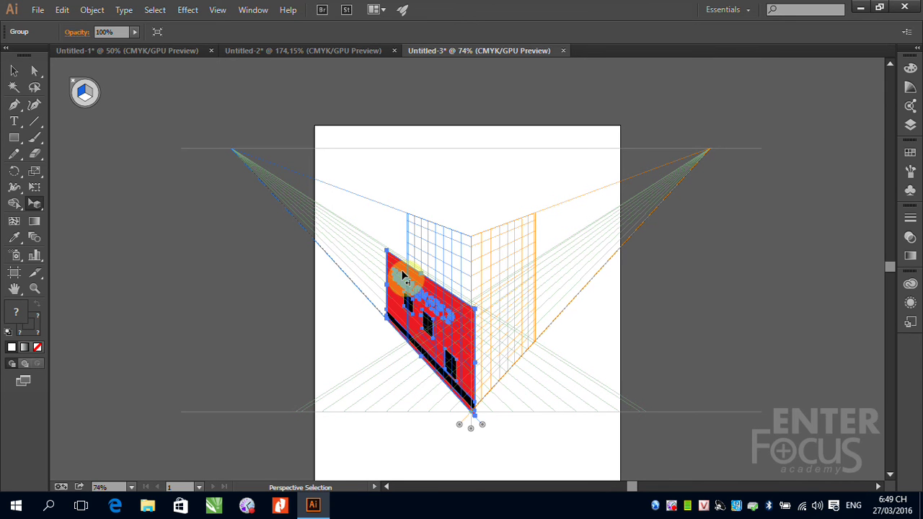
- Paste a red card copy into Untitled-3, map it onto the right plane, then return to Untitled-2
{"action": "left_click", "coordinate": [318, 52]}
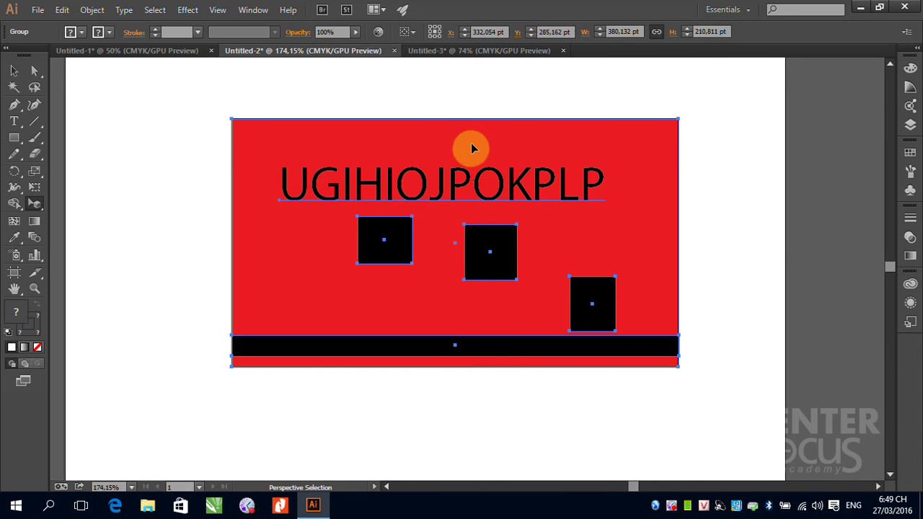
{"action": "left_click_drag", "start_coordinate": [523, 167], "coordinate": [404, 149]}
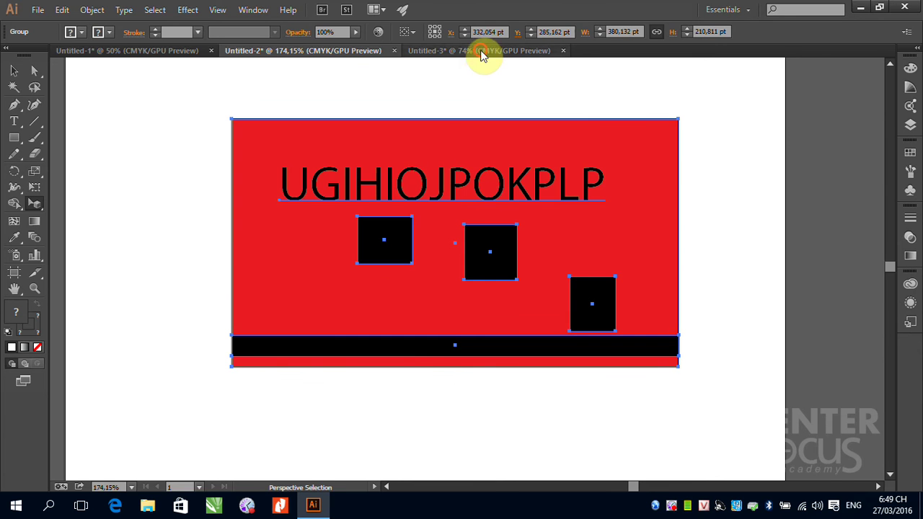
{"action": "left_click", "coordinate": [482, 52]}
{"action": "key", "text": "ctrl+v"}
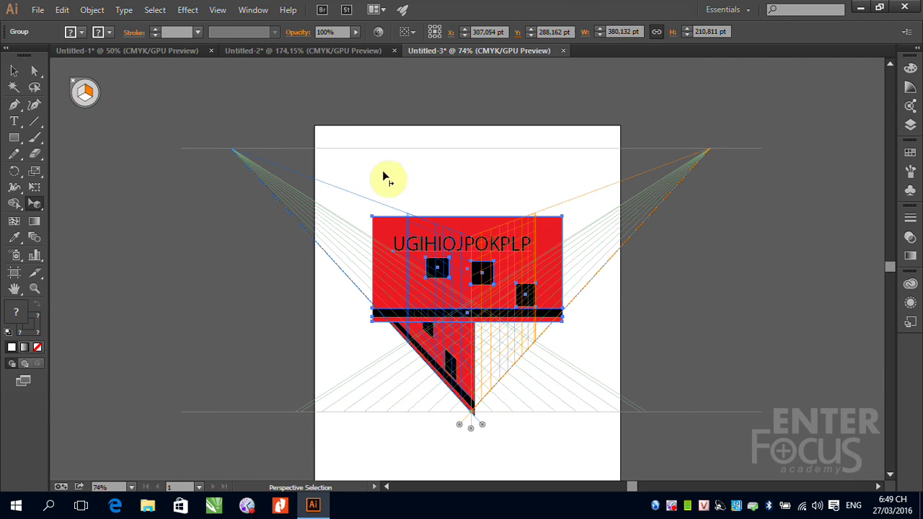
{"action": "mouse_move", "coordinate": [402, 243]}
{"action": "left_mouse_down"}
{"action": "mouse_move", "coordinate": [489, 291]}
{"action": "mouse_move", "coordinate": [493, 323]}
{"action": "left_mouse_up"}
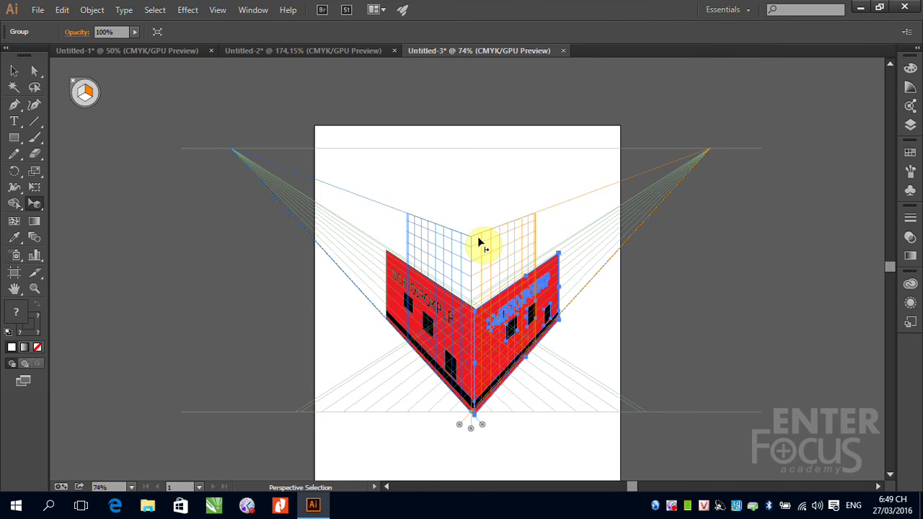
{"action": "left_click", "coordinate": [306, 51]}
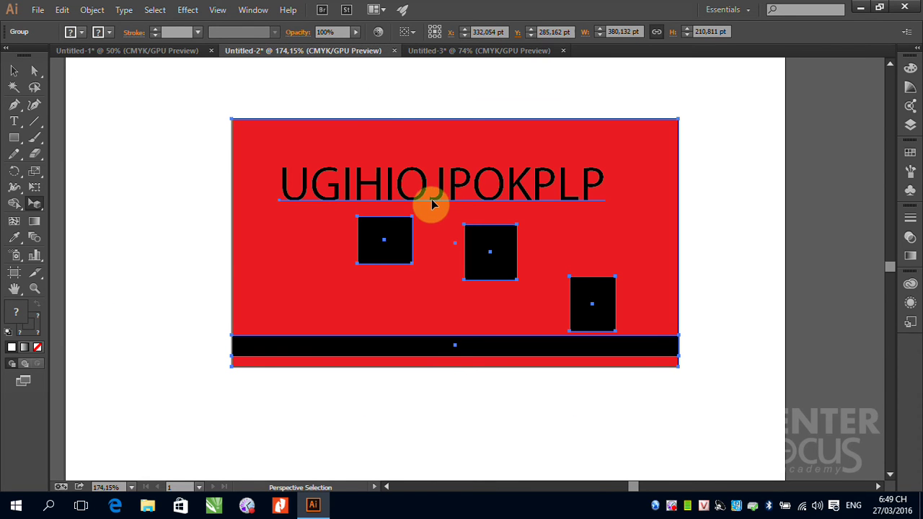
- Add another red card copy in Untitled-3 and make the ground plane active
{"action": "key", "text": "v"}
{"action": "key", "text": "shift+v"}
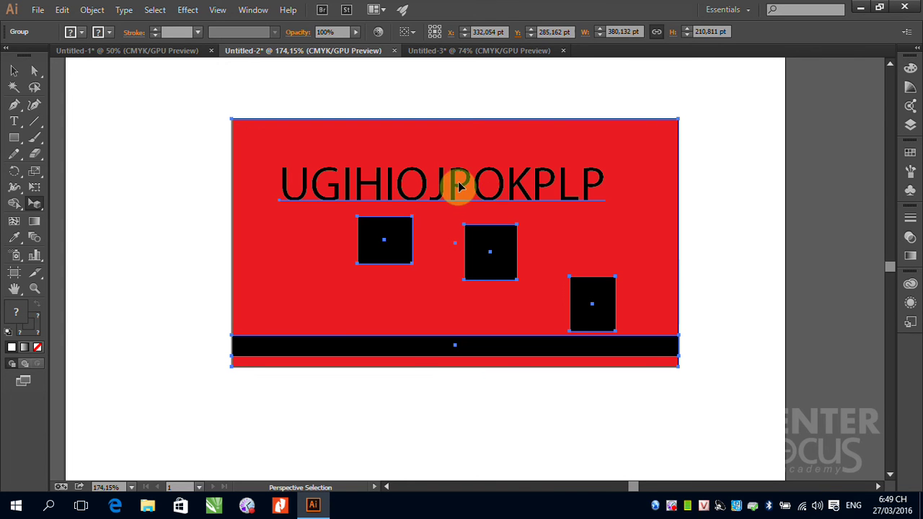
{"action": "left_click", "coordinate": [497, 51]}
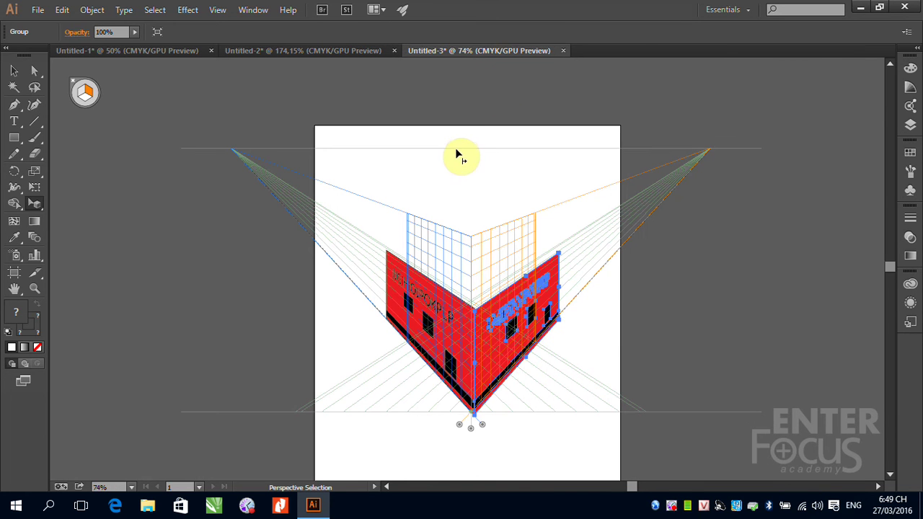
{"action": "key", "text": "ctrl+z"}
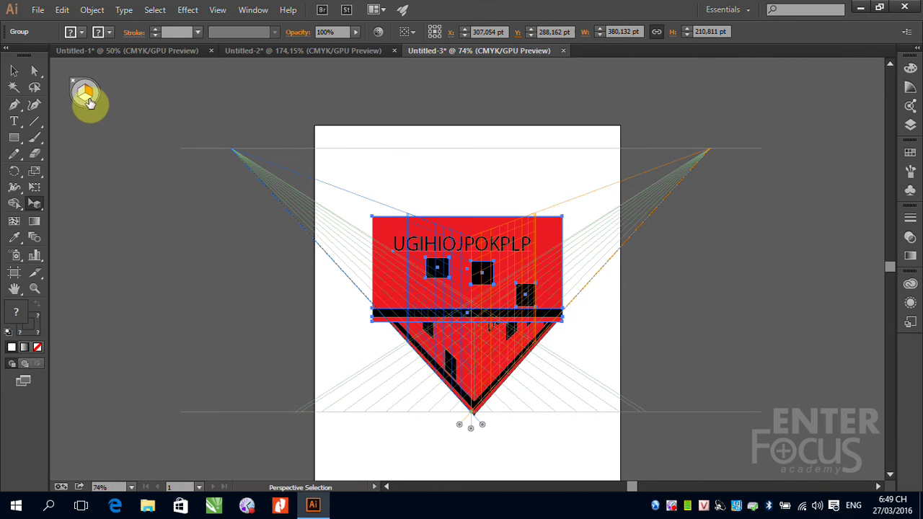
{"action": "left_click", "coordinate": [84, 96]}
- Drag the card onto the top plane and fit it along the box's roof edge
{"action": "left_click", "coordinate": [474, 237]}
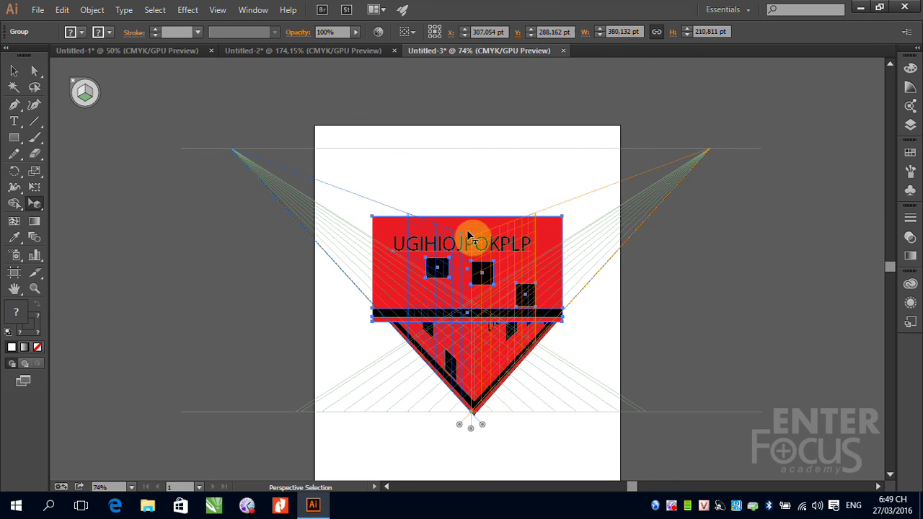
{"action": "left_click_drag", "start_coordinate": [474, 256], "coordinate": [463, 276]}
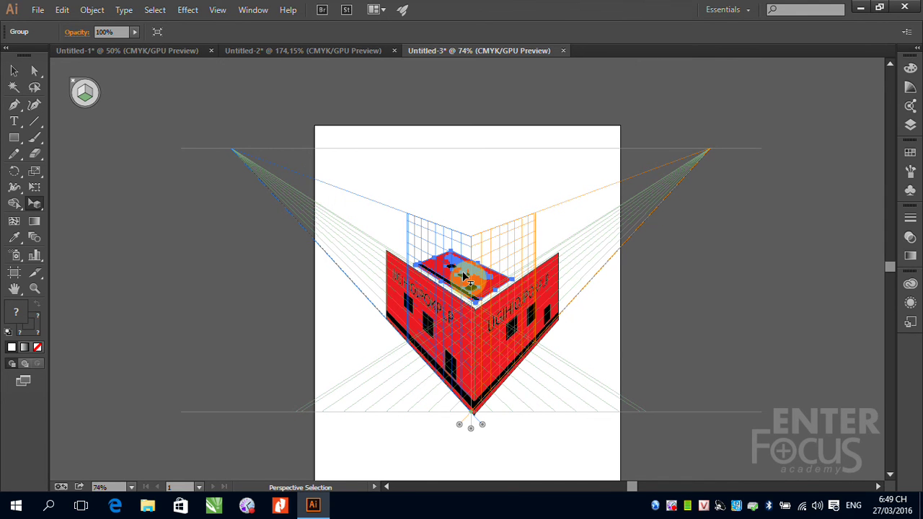
{"action": "left_click_drag", "start_coordinate": [464, 277], "coordinate": [402, 248]}
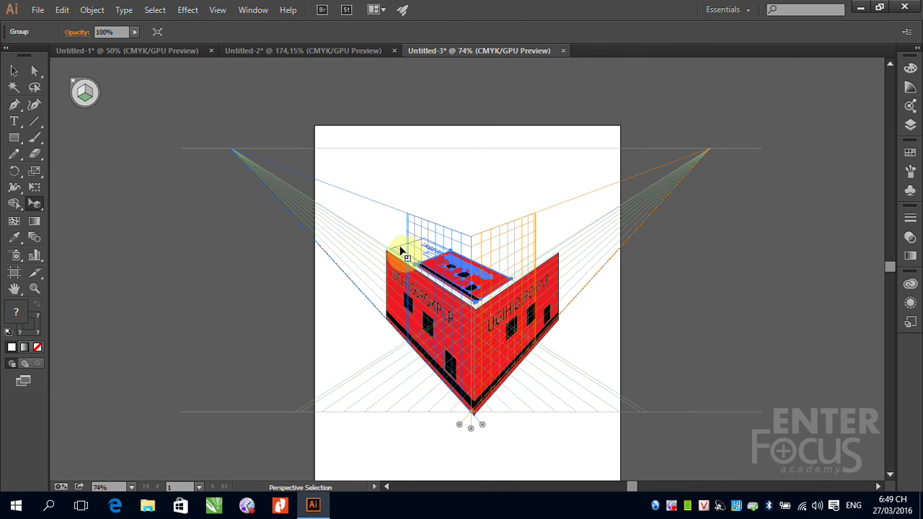
{"action": "left_click_drag", "start_coordinate": [403, 248], "coordinate": [398, 250]}
{"action": "left_click_drag", "start_coordinate": [464, 307], "coordinate": [503, 243]}
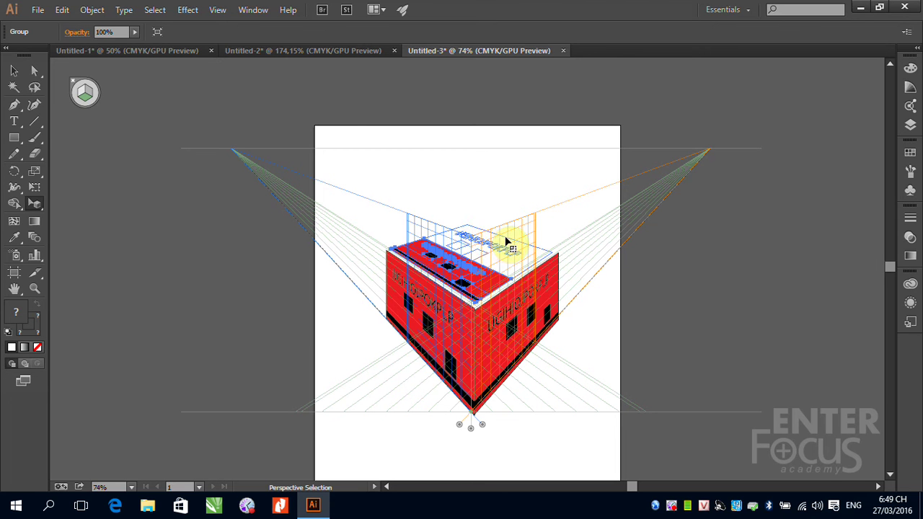
{"action": "left_click_drag", "start_coordinate": [474, 309], "coordinate": [488, 279]}
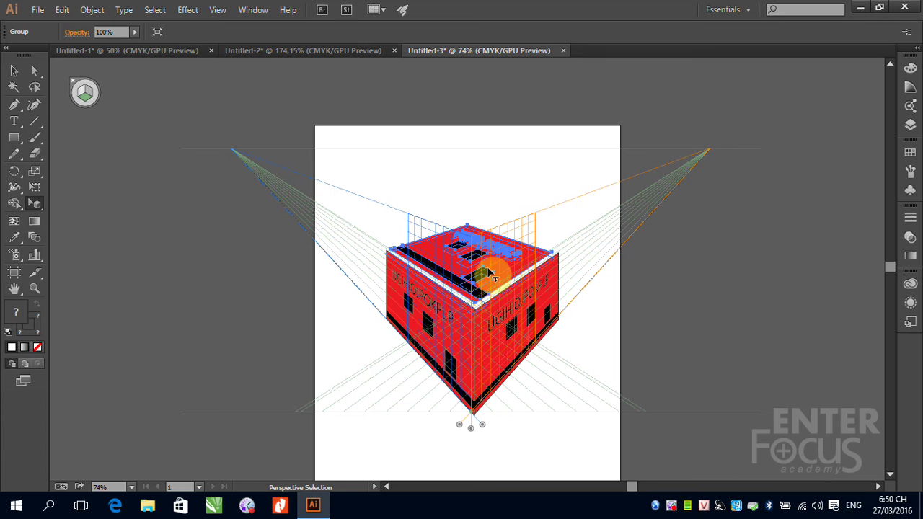
{"action": "left_click_drag", "start_coordinate": [488, 280], "coordinate": [526, 283]}
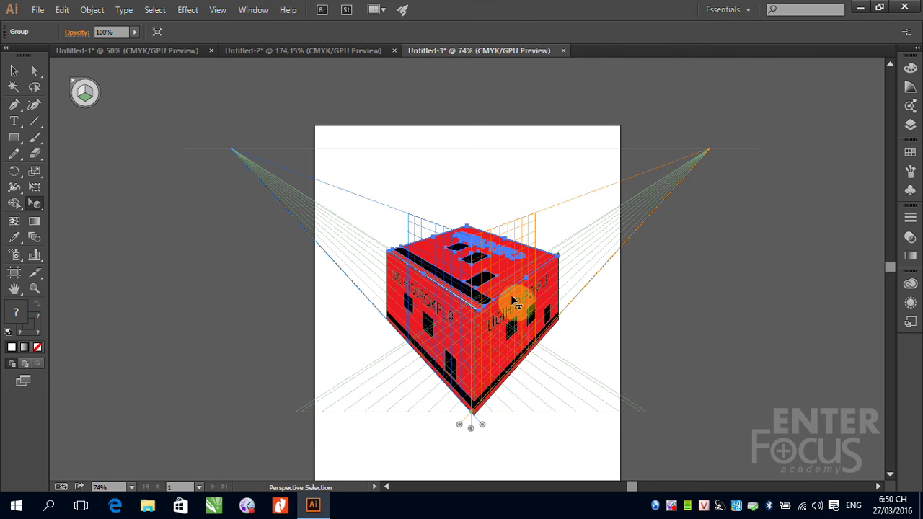
- Hide the perspective grid from the View menu
{"action": "left_click", "coordinate": [13, 70]}
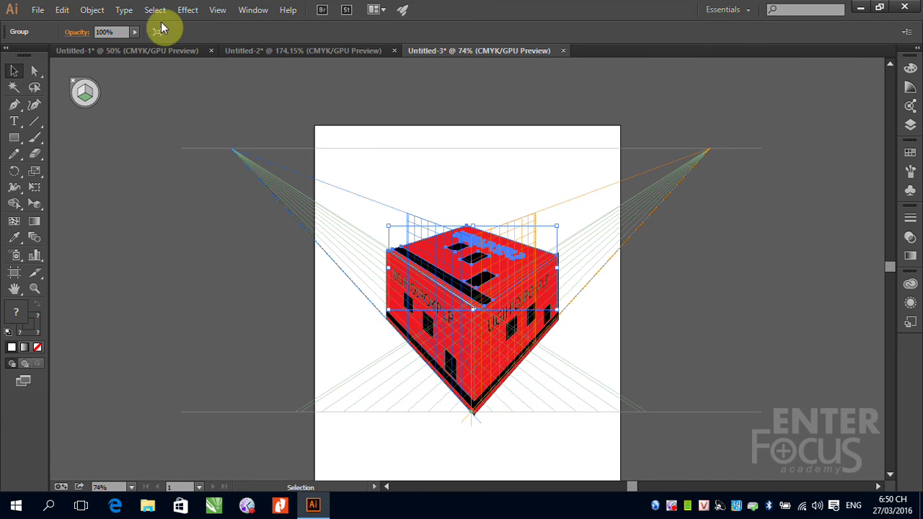
{"action": "left_click", "coordinate": [217, 10]}
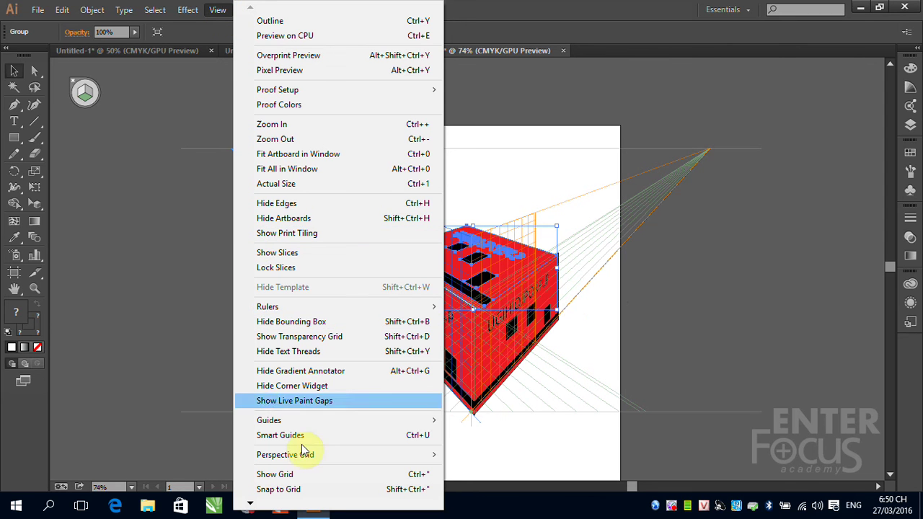
{"action": "mouse_move", "coordinate": [285, 455]}
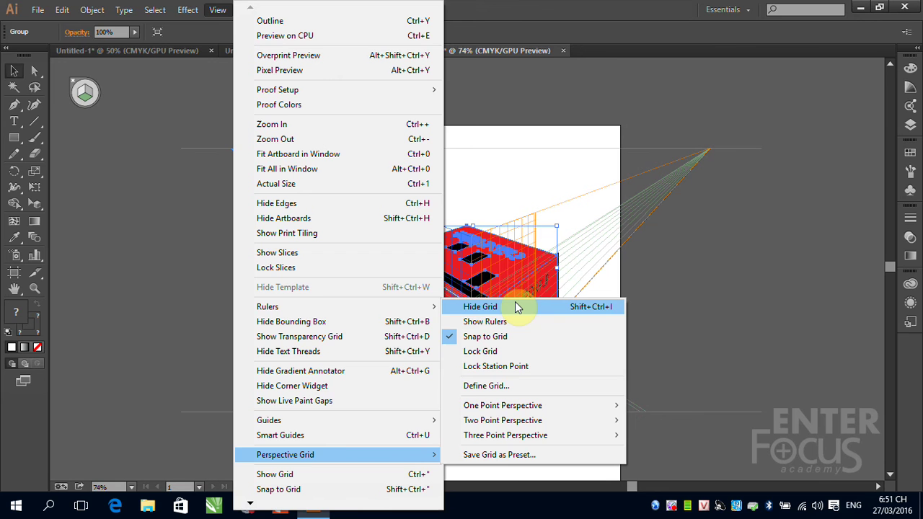
{"action": "left_click", "coordinate": [478, 310]}
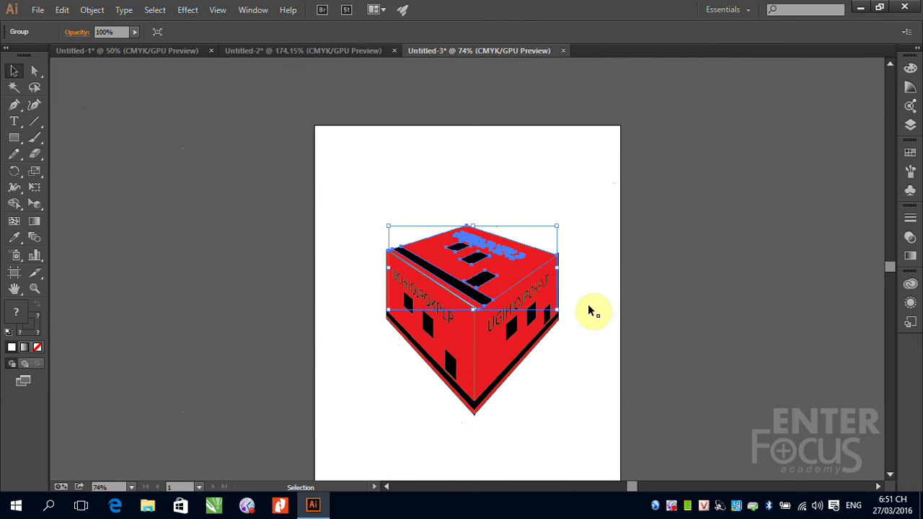
- Zoom in on the red box, nudge the roof group, and confirm expanding the perspective artwork
{"action": "left_click", "coordinate": [13, 67]}
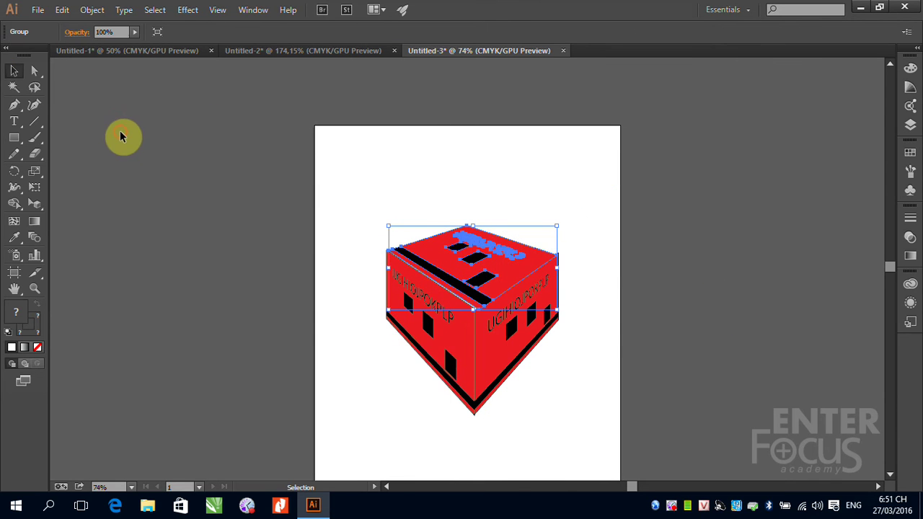
{"action": "left_click", "coordinate": [165, 167]}
{"action": "left_click", "coordinate": [483, 270]}
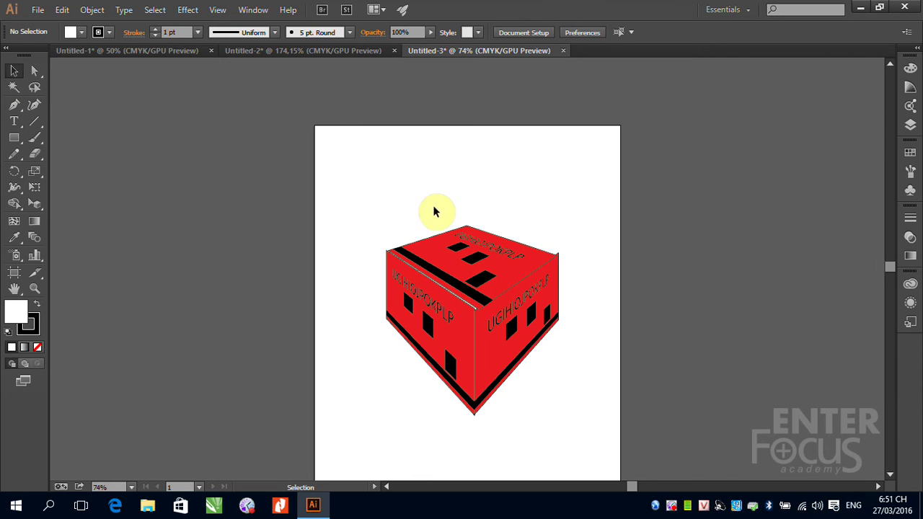
{"action": "mouse_move", "coordinate": [361, 208]}
{"action": "left_mouse_down"}
{"action": "mouse_move", "coordinate": [522, 385]}
{"action": "mouse_move", "coordinate": [610, 433]}
{"action": "left_mouse_up"}
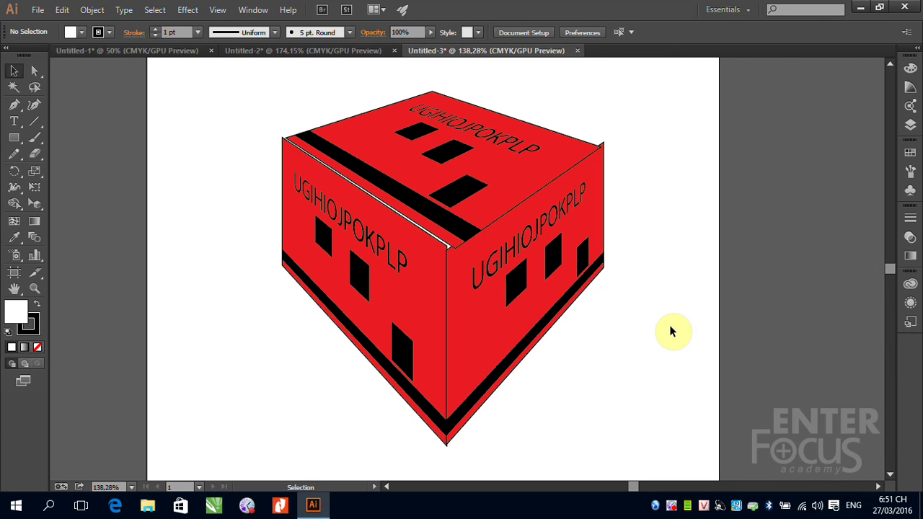
{"action": "left_click_drag", "start_coordinate": [457, 191], "coordinate": [463, 221]}
{"action": "left_click", "coordinate": [591, 274]}
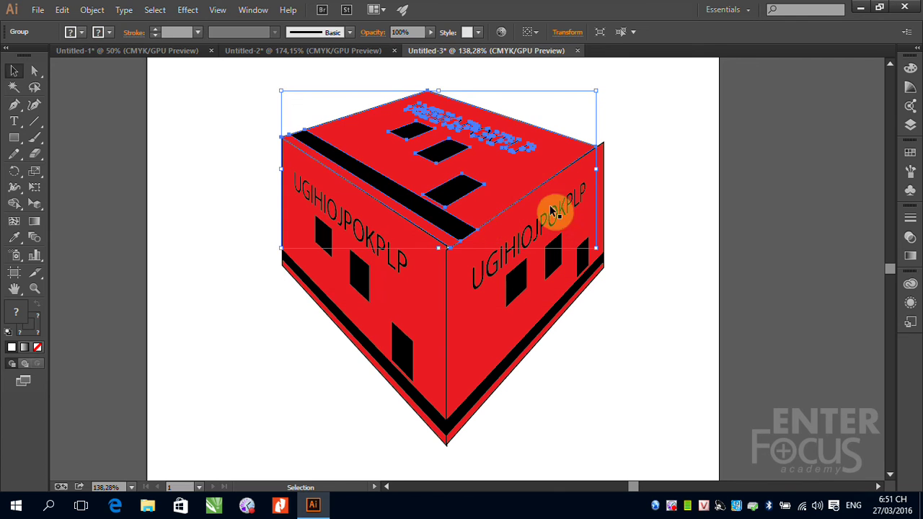
{"action": "left_click", "coordinate": [692, 179]}
{"action": "left_click", "coordinate": [494, 134]}
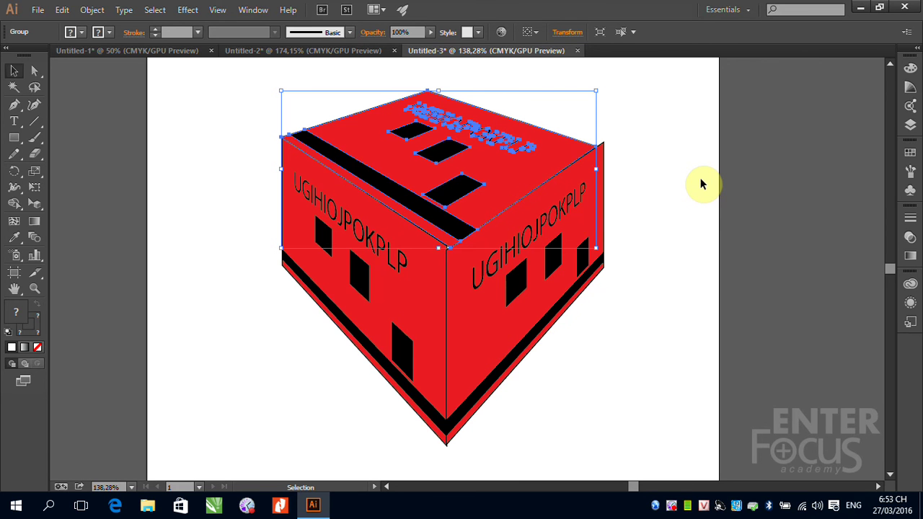
- Return to the Untitled-2 tab and deselect the flat red card artwork
{"action": "left_click", "coordinate": [314, 50]}
{"action": "left_click", "coordinate": [714, 124]}
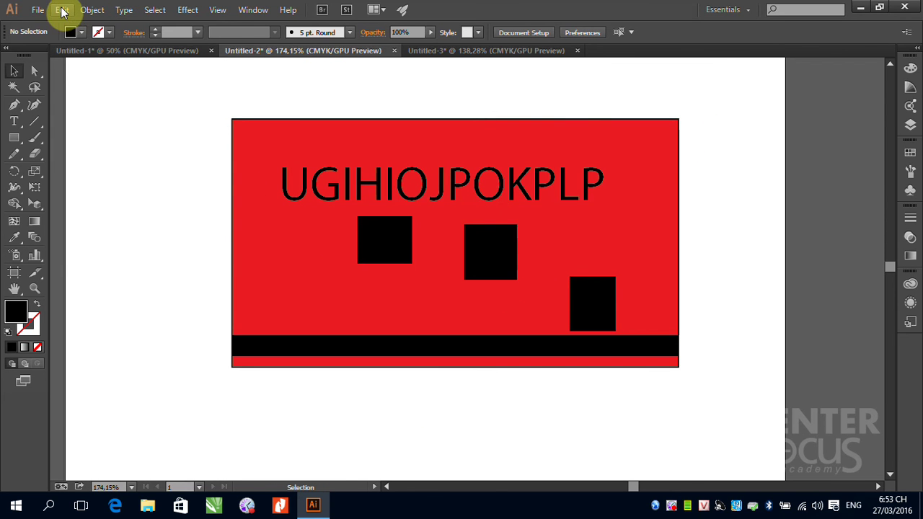
- Place AWOD_Olympic_Flag.png from the Illustrator_Tien folder onto the red card
{"action": "left_click", "coordinate": [38, 11]}
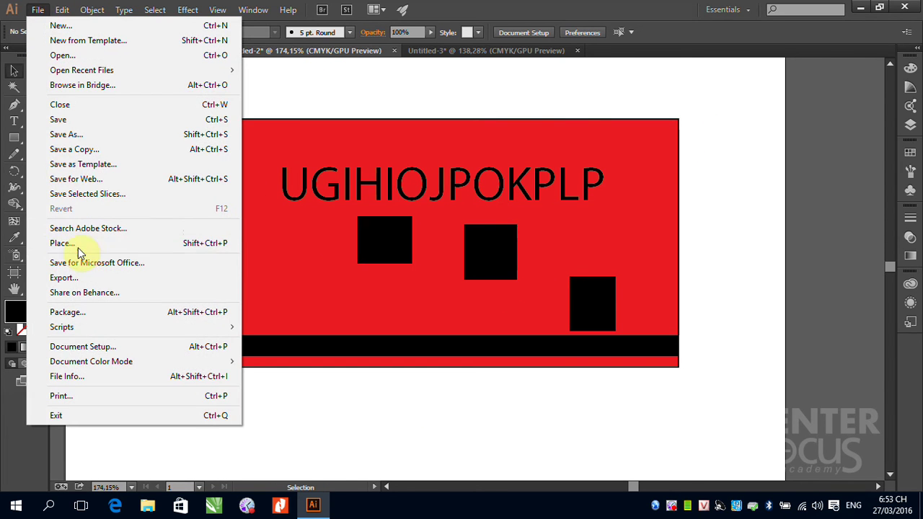
{"action": "left_click", "coordinate": [77, 244]}
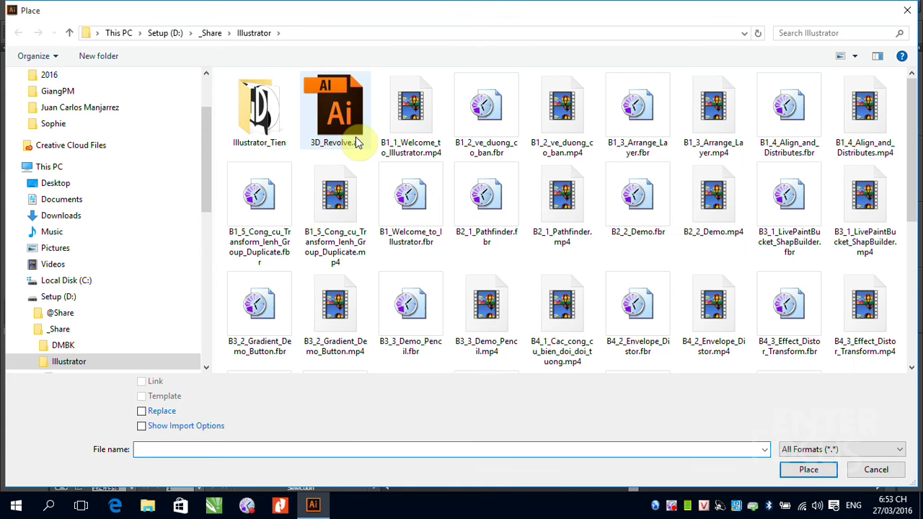
{"action": "double_click", "coordinate": [270, 115]}
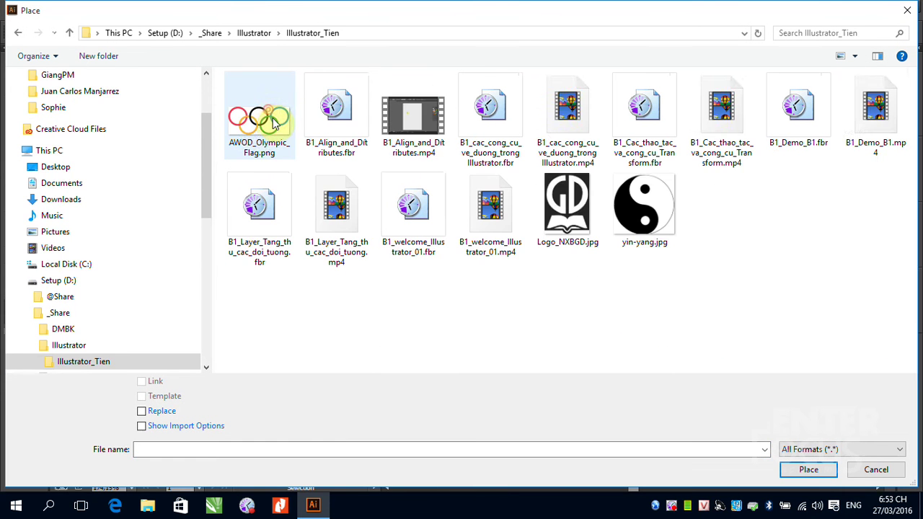
{"action": "left_click", "coordinate": [261, 137]}
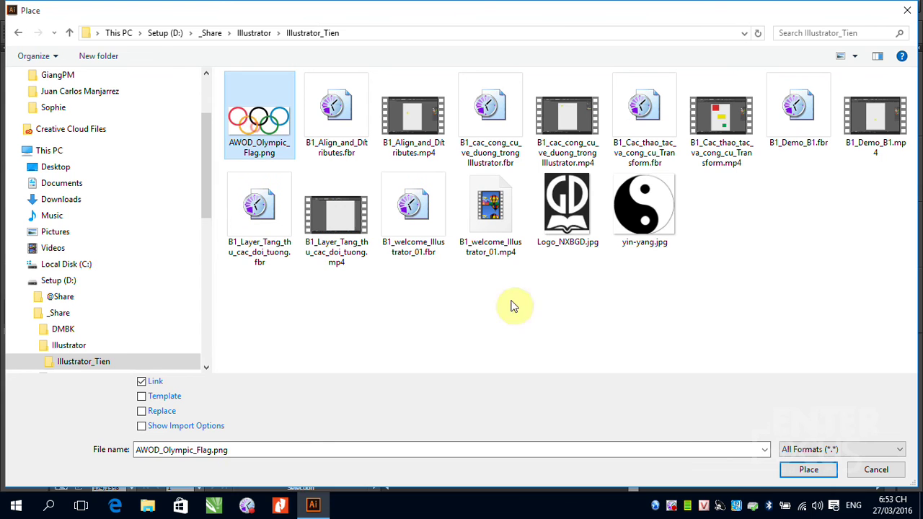
{"action": "left_click", "coordinate": [809, 470]}
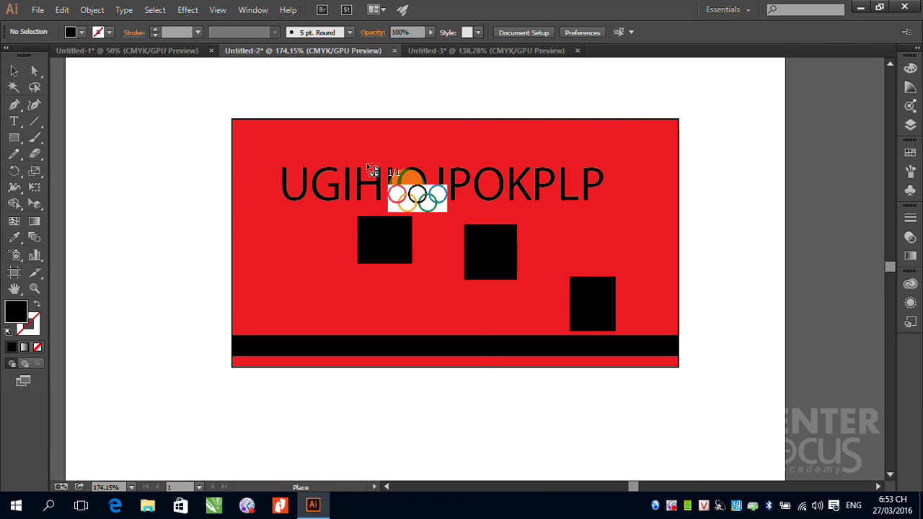
{"action": "left_click", "coordinate": [367, 165]}
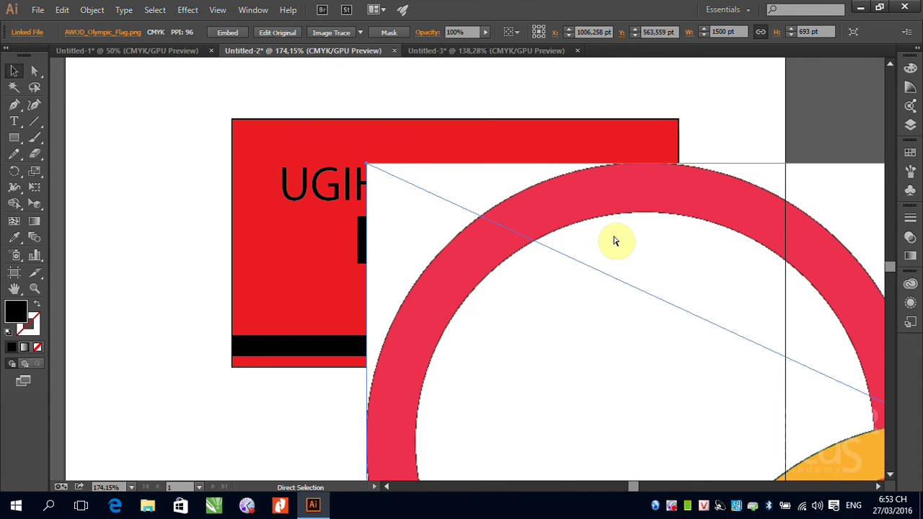
- Scale the rings image down to about 190.576 pt wide and move it below the lettering
{"action": "key", "text": "ctrl+minus"}
{"action": "key", "text": "ctrl+minus"}
{"action": "key", "text": "ctrl+minus"}
{"action": "key", "text": "ctrl+minus"}
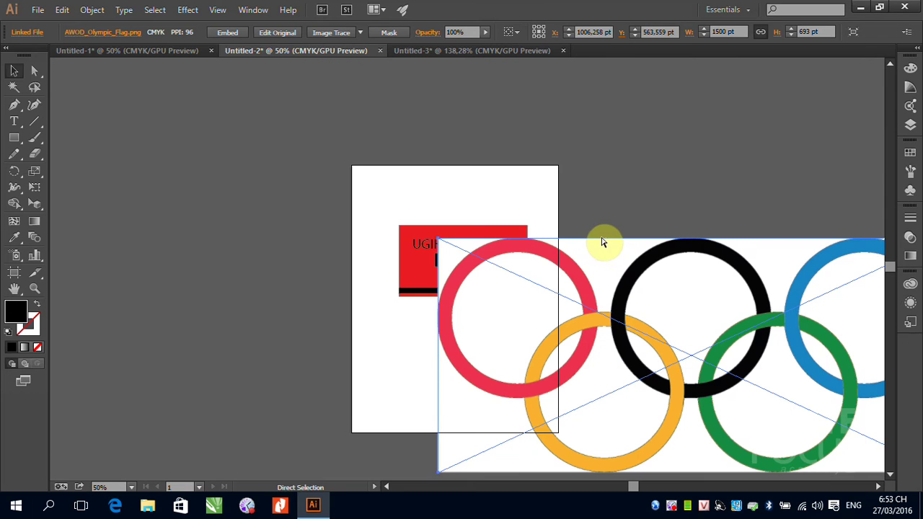
{"action": "key", "text": "ctrl+minus"}
{"action": "left_click_drag", "start_coordinate": [791, 408], "coordinate": [491, 268]}
{"action": "left_click_drag", "start_coordinate": [391, 214], "coordinate": [591, 317]}
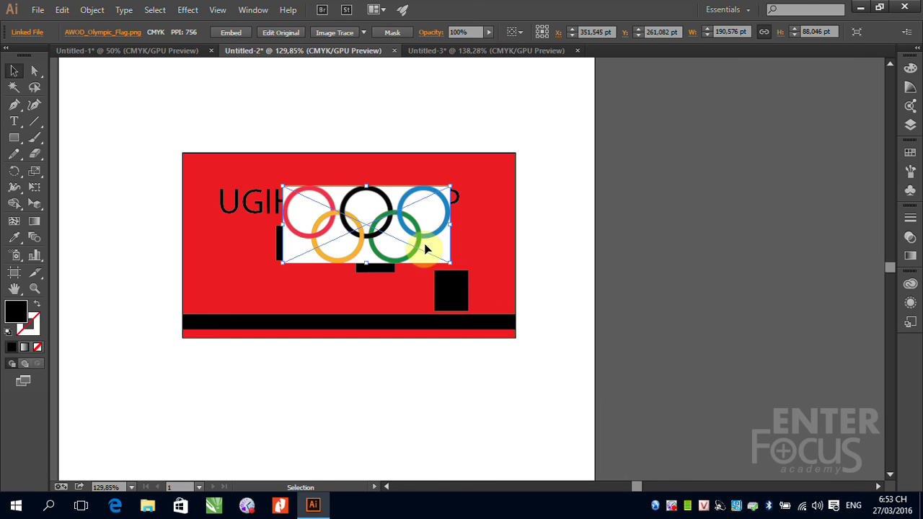
{"action": "left_click_drag", "start_coordinate": [423, 245], "coordinate": [408, 283]}
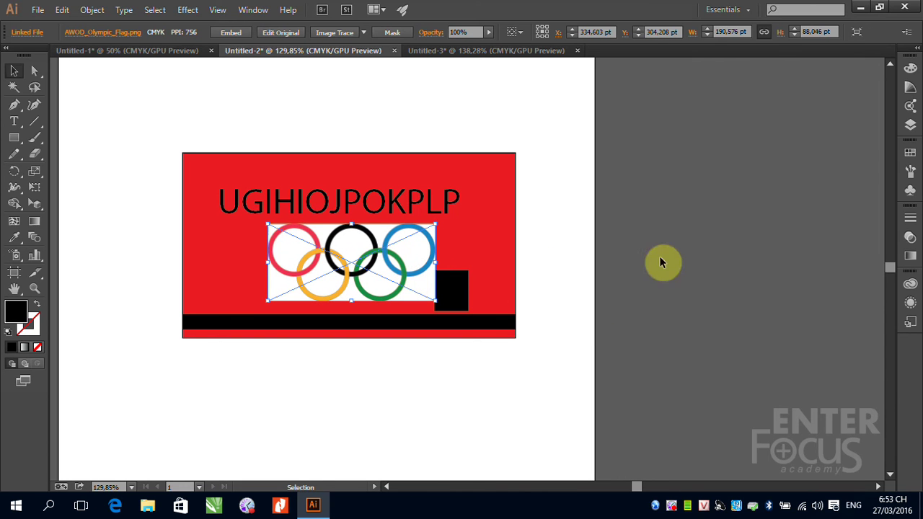
{"action": "left_click", "coordinate": [452, 287]}
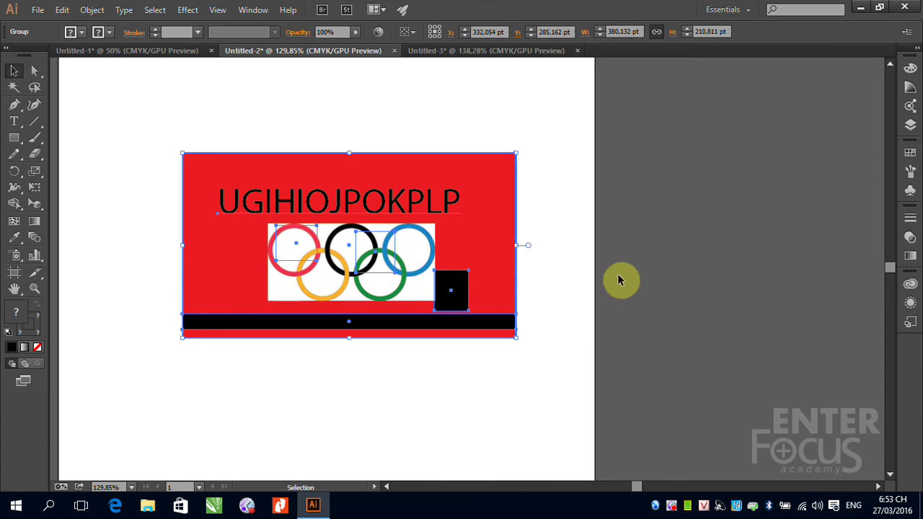
- Ungroup the flag artwork and delete the small black square beside the rings
{"action": "left_click", "coordinate": [584, 284]}
{"action": "left_click", "coordinate": [452, 287]}
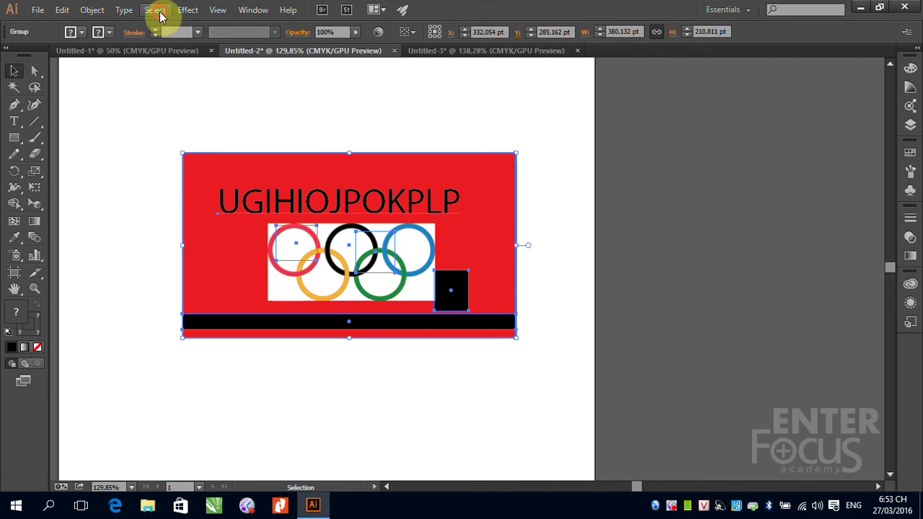
{"action": "left_click", "coordinate": [156, 10]}
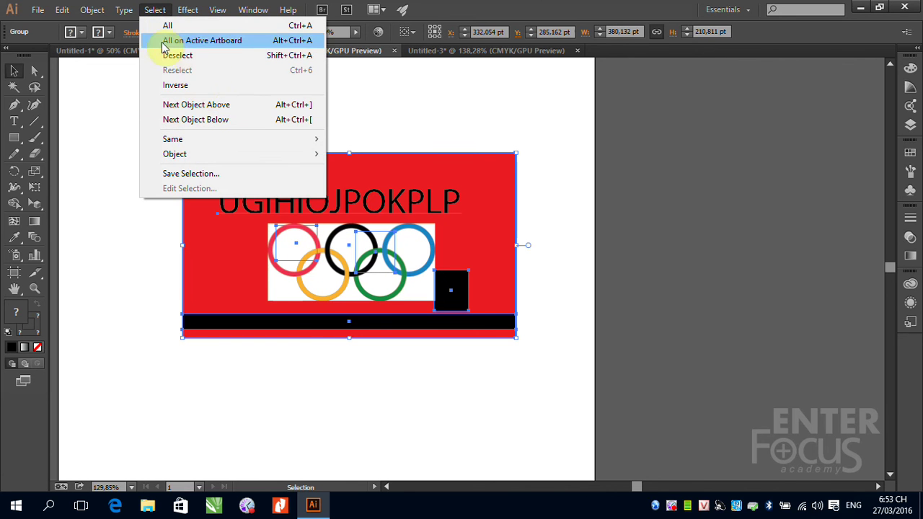
{"action": "left_click", "coordinate": [62, 9]}
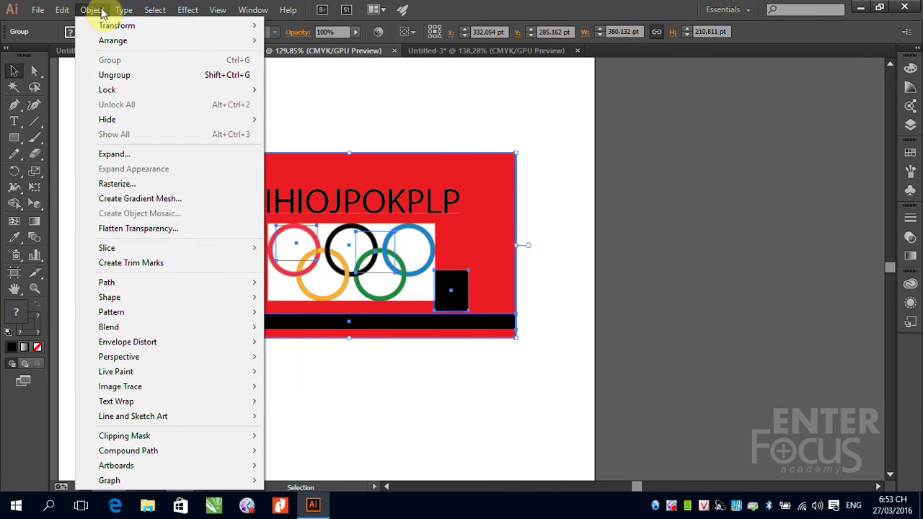
{"action": "left_click", "coordinate": [121, 78]}
{"action": "left_click", "coordinate": [613, 221]}
{"action": "left_click", "coordinate": [453, 283]}
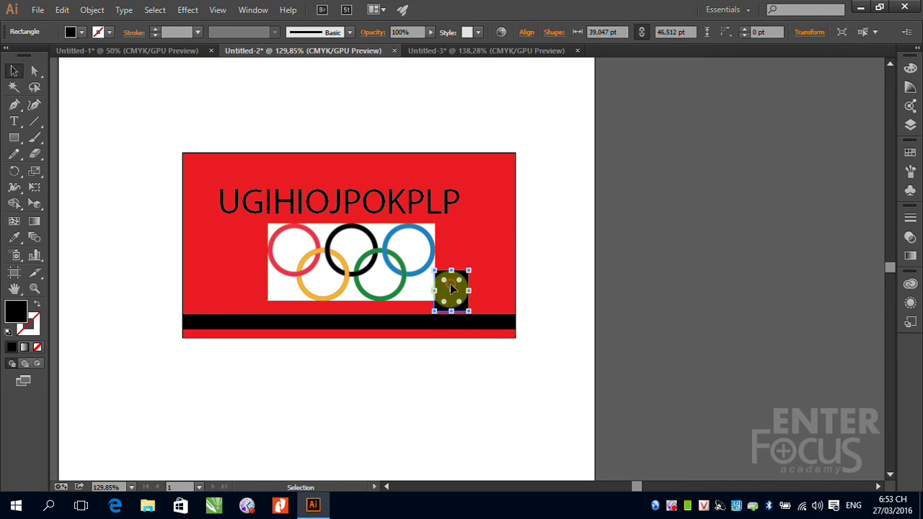
{"action": "key", "text": "Delete"}
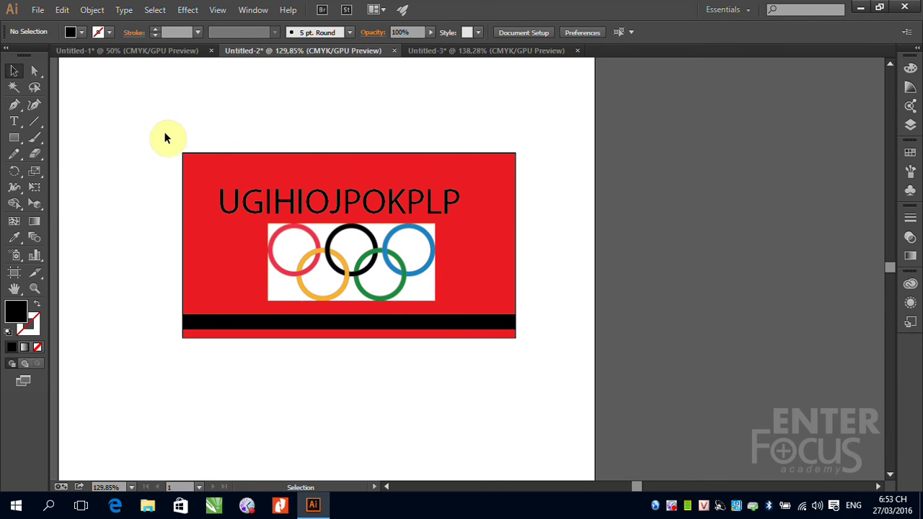
- Regroup all the flag pieces and switch to the Untitled-3 box document
{"action": "mouse_move", "coordinate": [164, 140]}
{"action": "left_mouse_down"}
{"action": "mouse_move", "coordinate": [555, 356]}
{"action": "mouse_move", "coordinate": [533, 365]}
{"action": "left_mouse_up"}
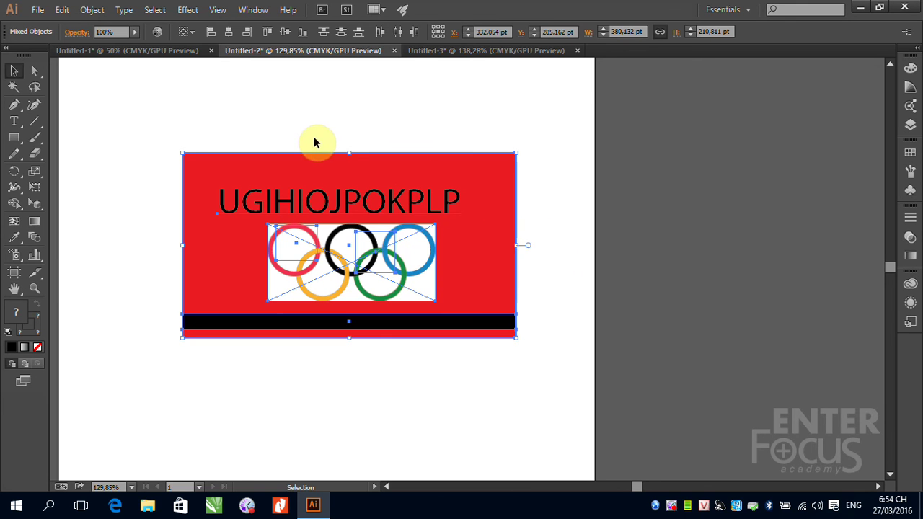
{"action": "left_click", "coordinate": [305, 168]}
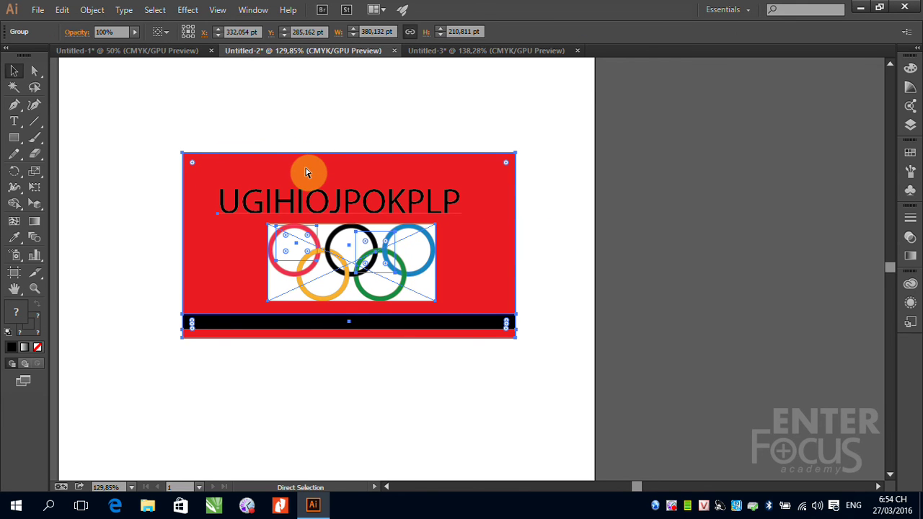
{"action": "left_click", "coordinate": [472, 50]}
{"action": "left_click", "coordinate": [457, 163]}
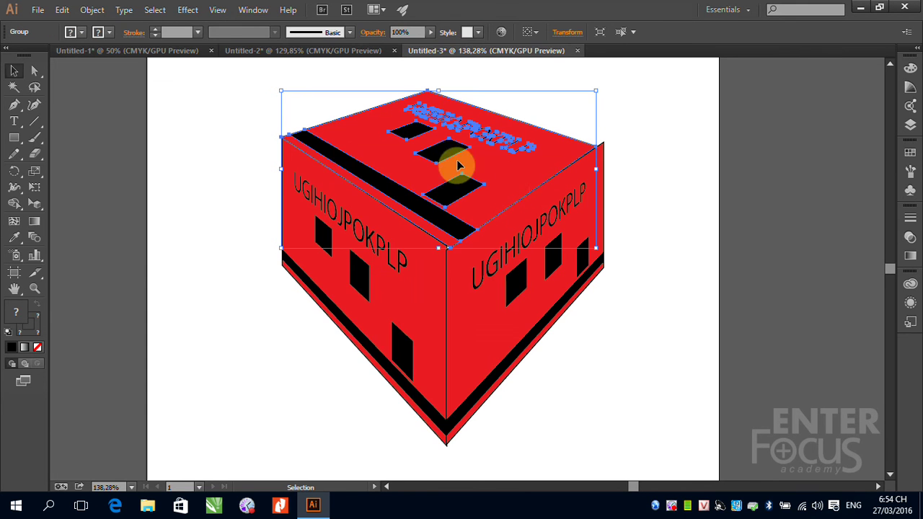
- Create a new Letter-size document, Untitled-4
{"action": "left_click", "coordinate": [38, 9]}
{"action": "left_click", "coordinate": [50, 27]}
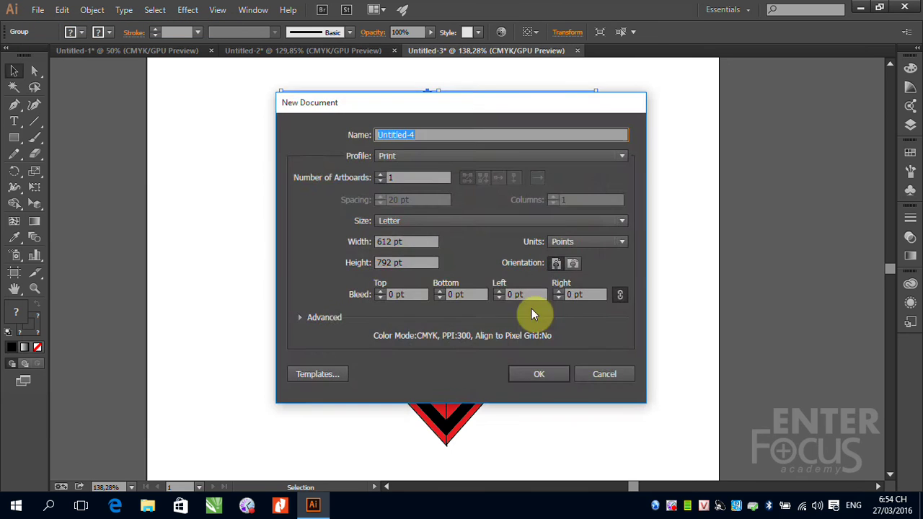
{"action": "left_click", "coordinate": [543, 374]}
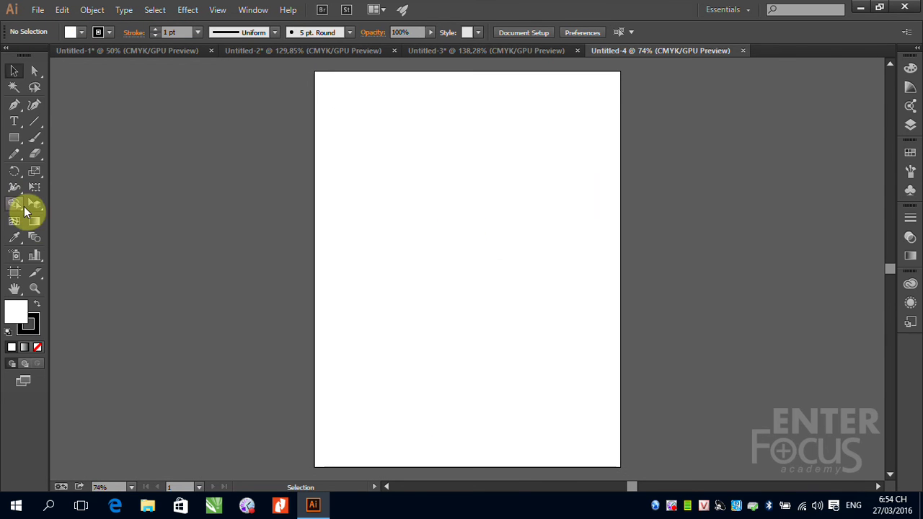
- Show the two-point perspective grid and paste the grouped red flag onto it
{"action": "left_click_drag", "start_coordinate": [37, 202], "coordinate": [74, 205]}
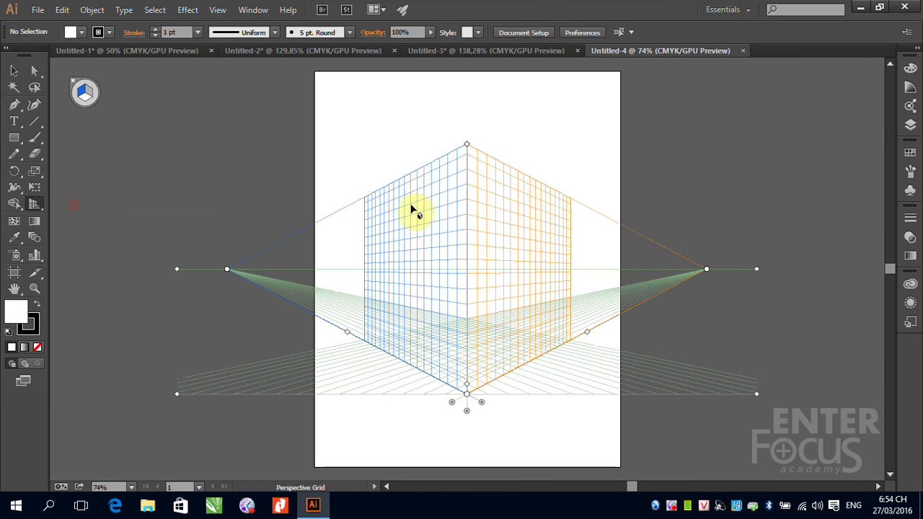
{"action": "key", "text": "shift+v"}
{"action": "key", "text": "ctrl+v"}
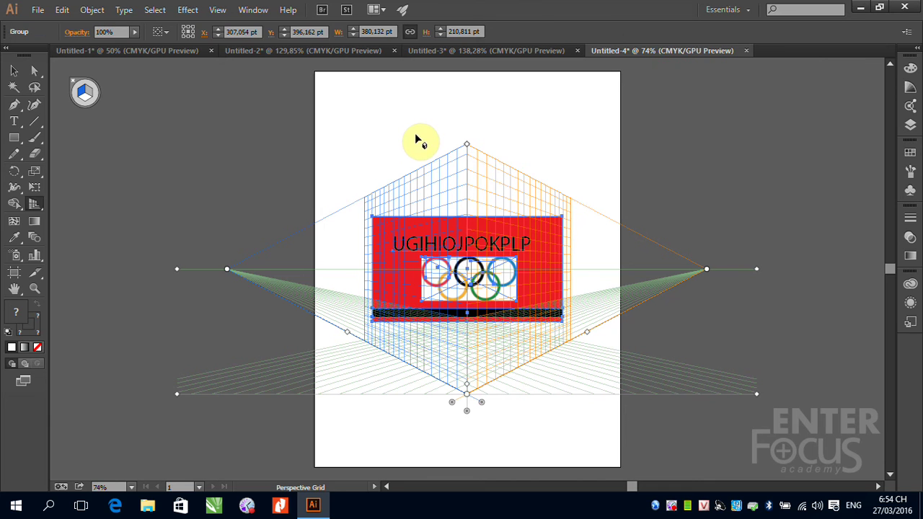
{"action": "left_click_drag", "start_coordinate": [35, 203], "coordinate": [84, 219]}
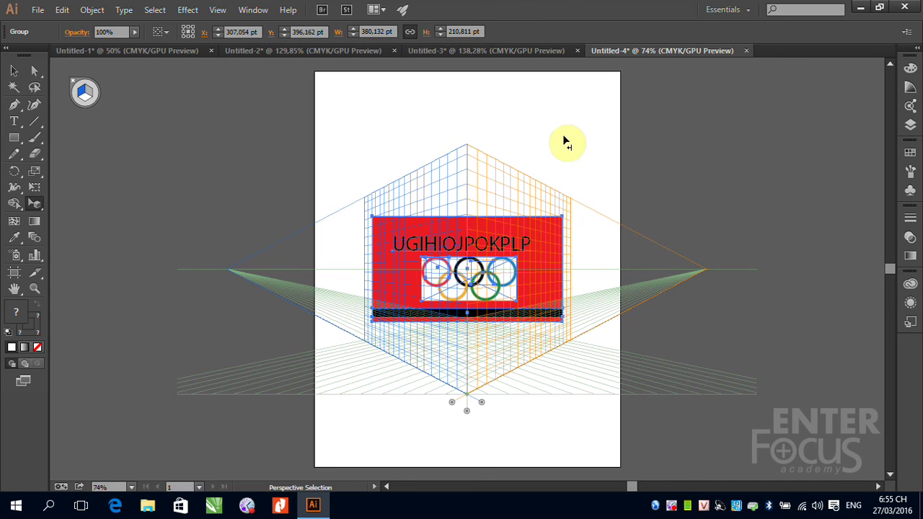
- Return to Untitled-2 and select its flat flag group with the Perspective Selection tool
{"action": "left_click", "coordinate": [531, 52]}
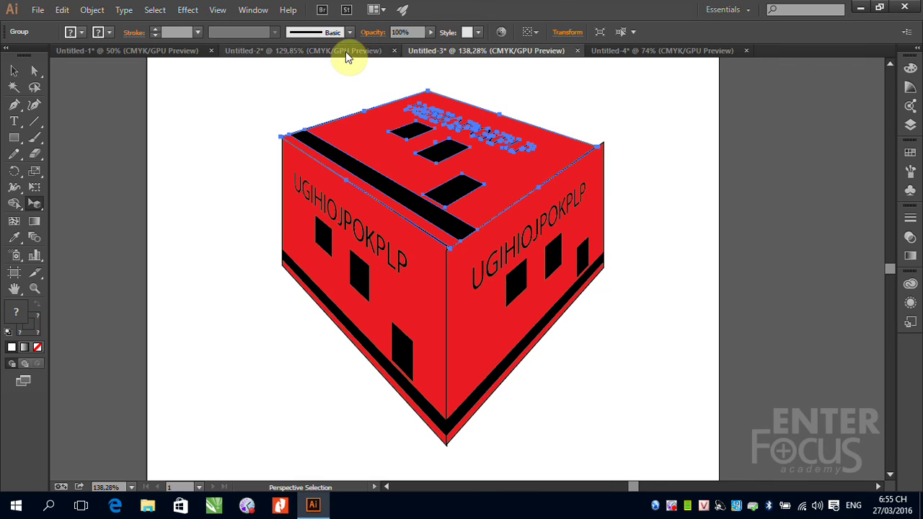
{"action": "left_click", "coordinate": [319, 56]}
{"action": "key", "text": "shift+v"}
{"action": "left_click", "coordinate": [553, 137]}
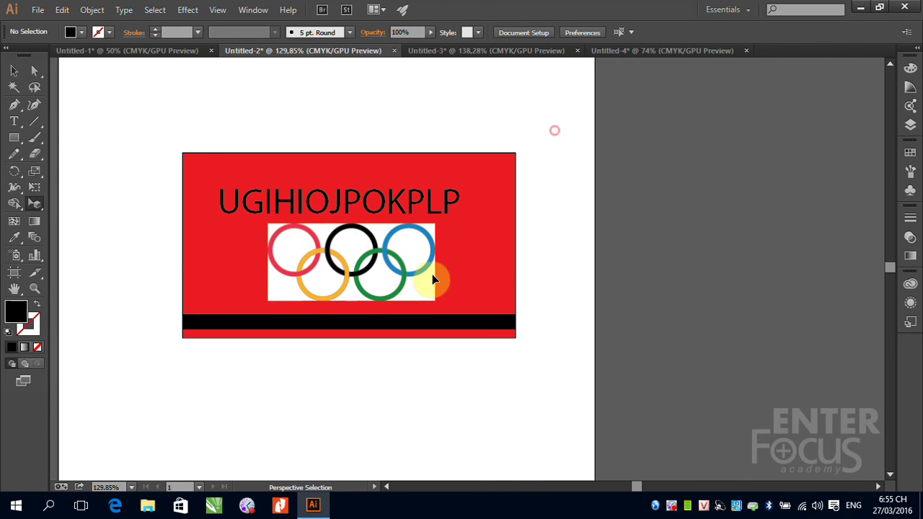
{"action": "left_click", "coordinate": [411, 264]}
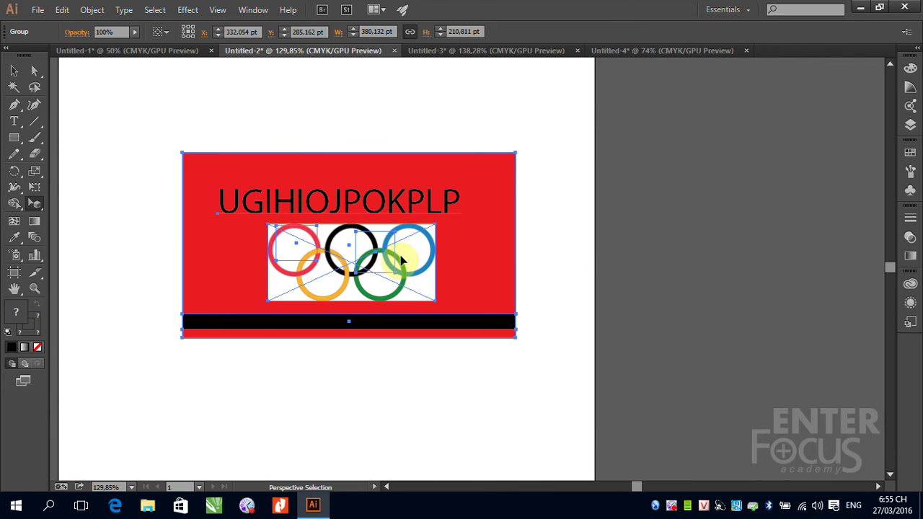
{"action": "left_click", "coordinate": [92, 10]}
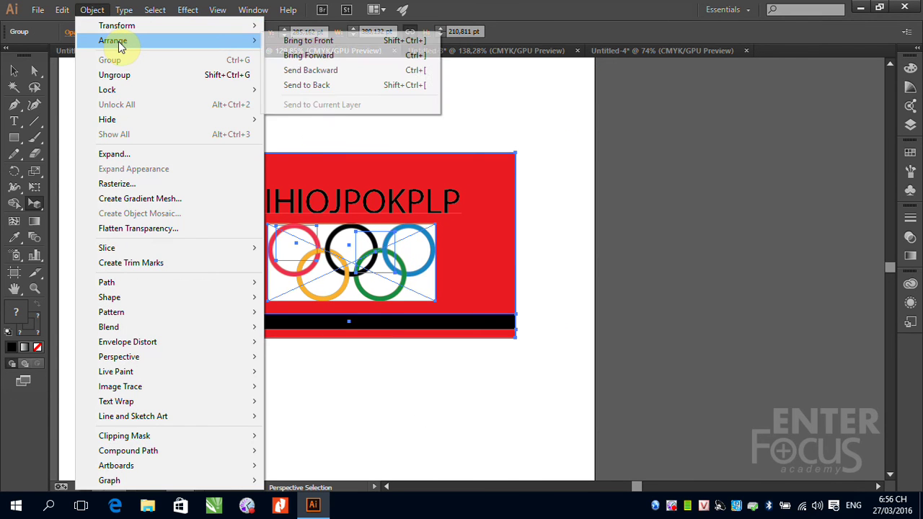
- Ungroup the flag and select the Olympic rings image to show its Image Trace presets
{"action": "left_click", "coordinate": [112, 75]}
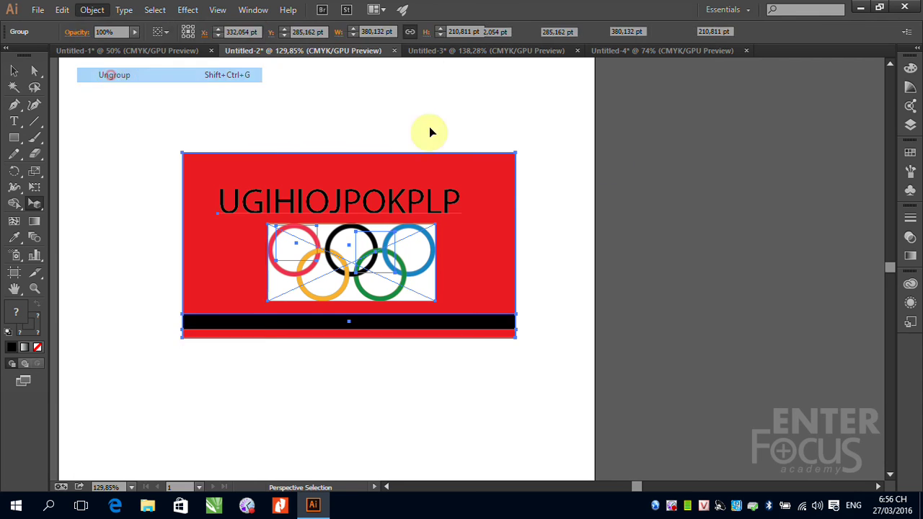
{"action": "left_click", "coordinate": [380, 294]}
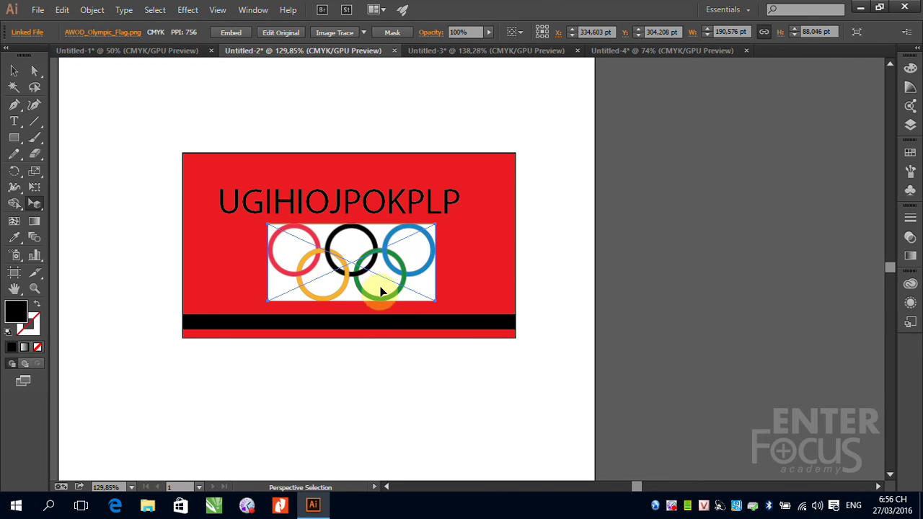
{"action": "left_click", "coordinate": [364, 32]}
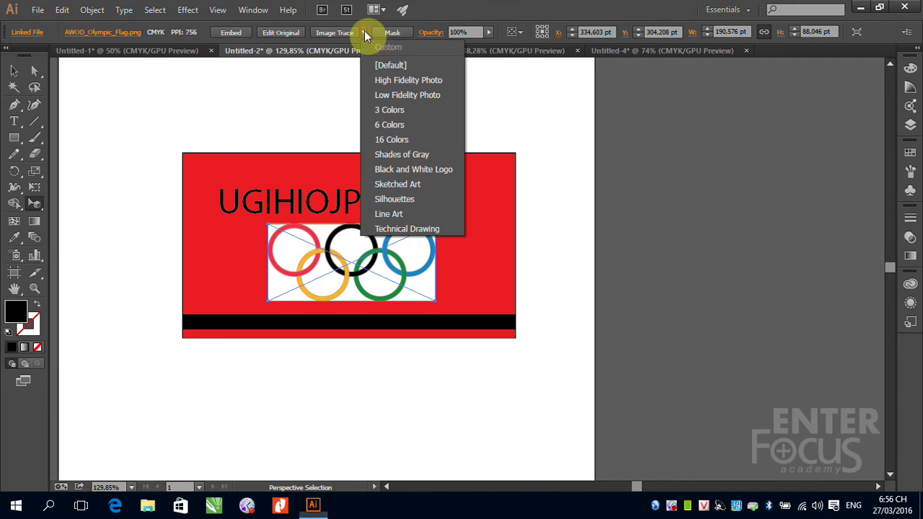
- Apply the 16 Colors Image Trace preset to the Olympic rings image
{"action": "left_click", "coordinate": [399, 139]}
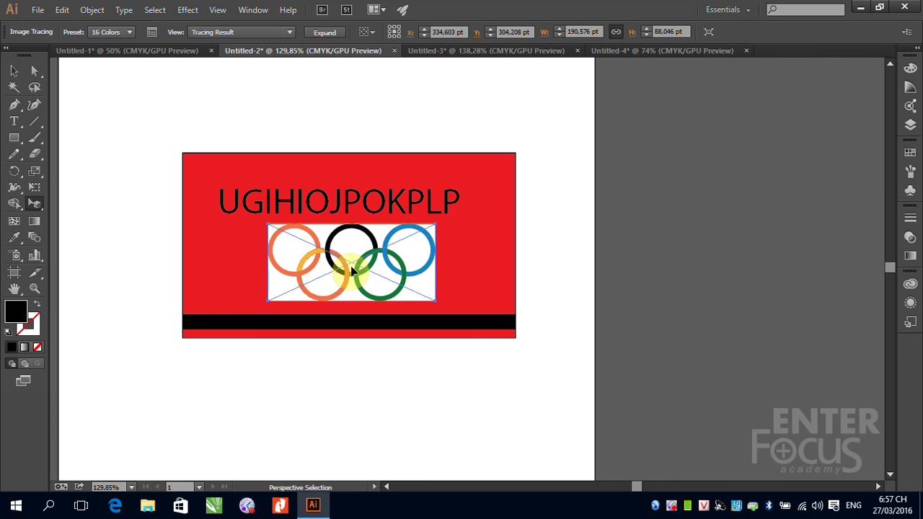
- Group all the card pieces in Untitled-2 and delete a trial paste from Untitled-4
{"action": "mouse_move", "coordinate": [155, 133]}
{"action": "left_mouse_down"}
{"action": "mouse_move", "coordinate": [371, 281]}
{"action": "mouse_move", "coordinate": [540, 363]}
{"action": "left_mouse_up"}
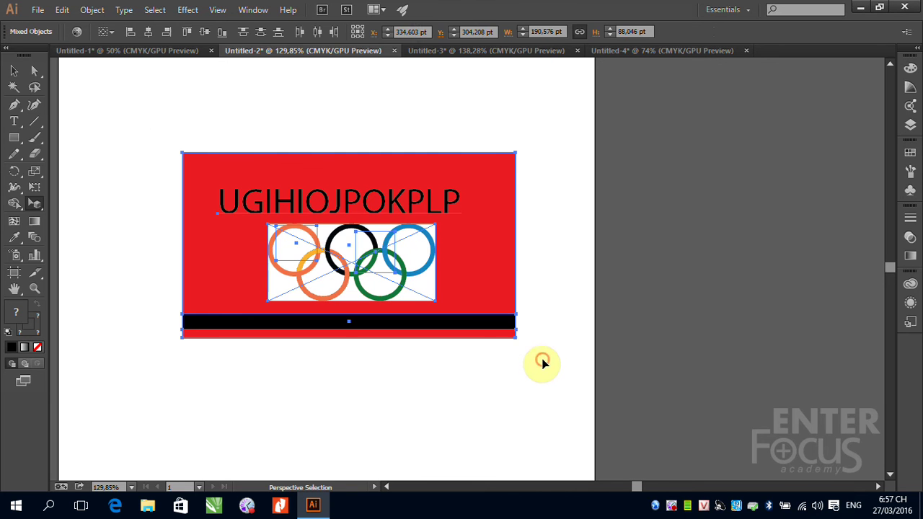
{"action": "left_click", "coordinate": [13, 72]}
{"action": "left_click_drag", "start_coordinate": [144, 119], "coordinate": [566, 372]}
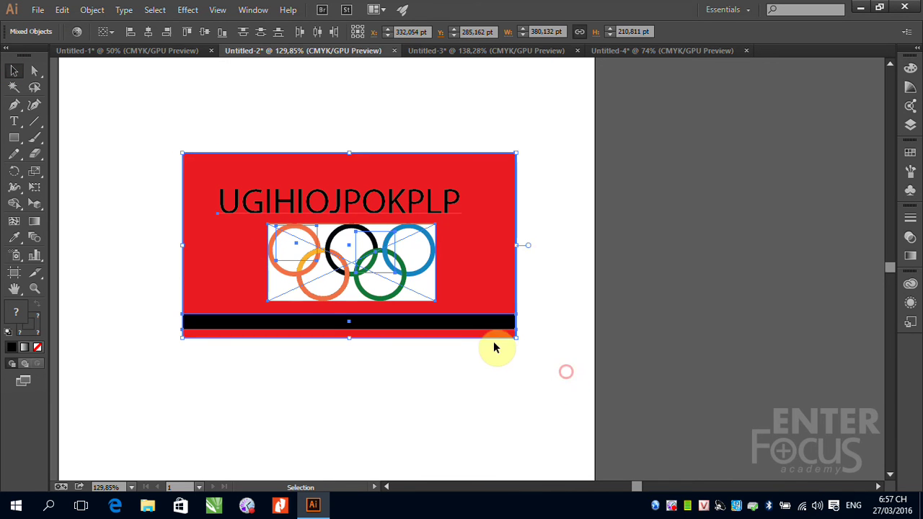
{"action": "key", "text": "ctrl+g"}
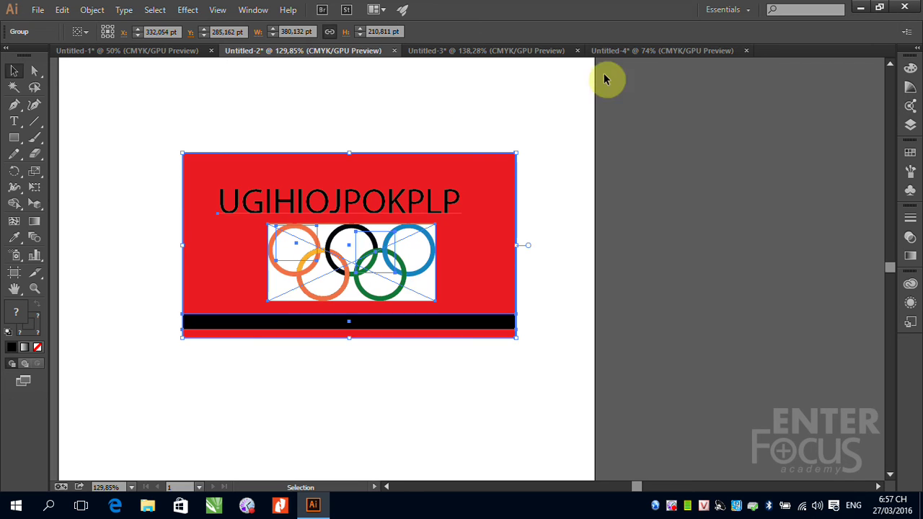
{"action": "left_click", "coordinate": [640, 50]}
{"action": "key", "text": "ctrl+v"}
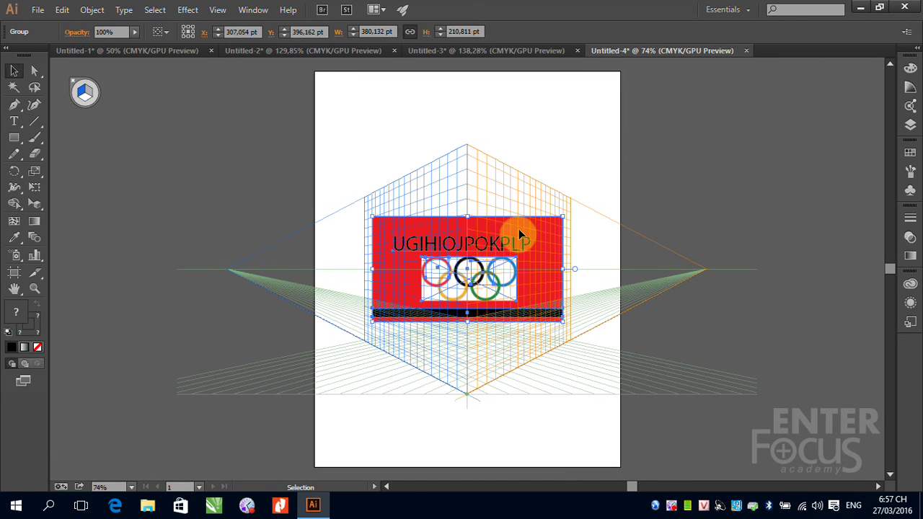
{"action": "key", "text": "Delete"}
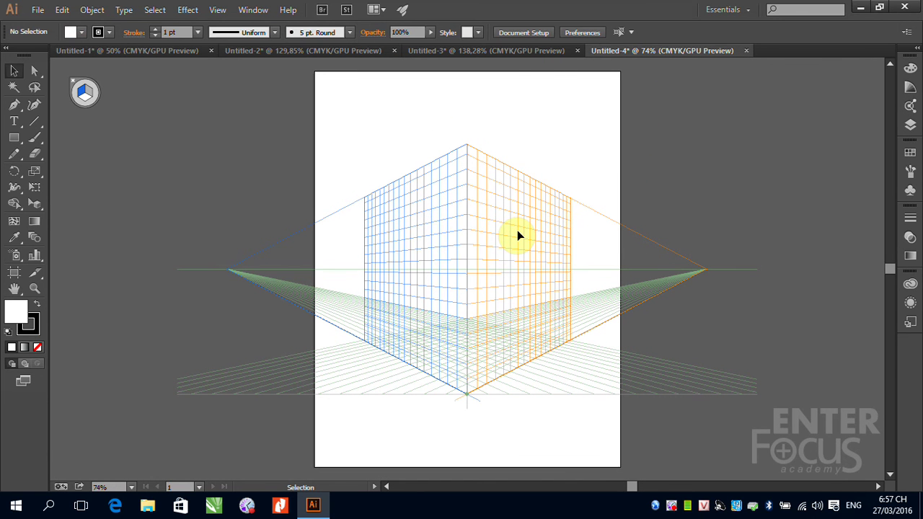
- Copy the grouped red card from Untitled-2 and paste it into the Untitled-4 grid document
{"action": "left_click", "coordinate": [336, 54]}
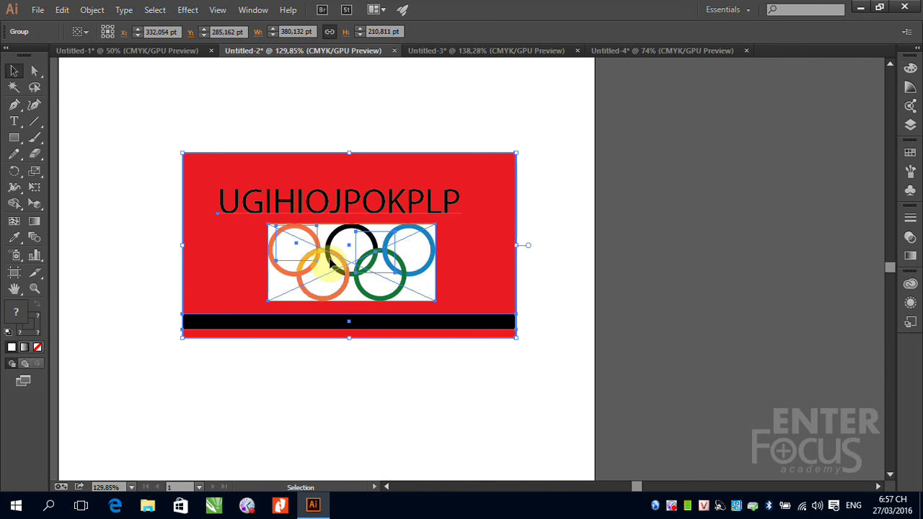
{"action": "left_click", "coordinate": [272, 172]}
{"action": "left_click", "coordinate": [635, 50]}
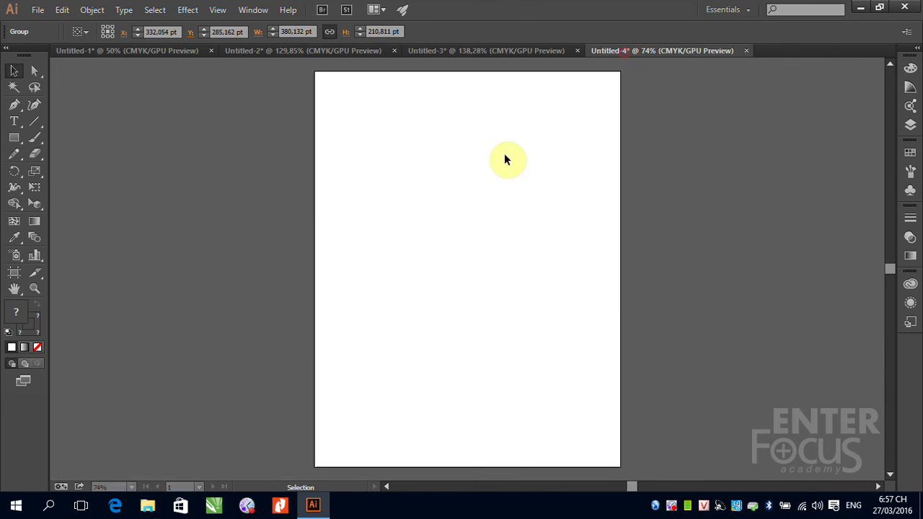
{"action": "key", "text": "ctrl+v"}
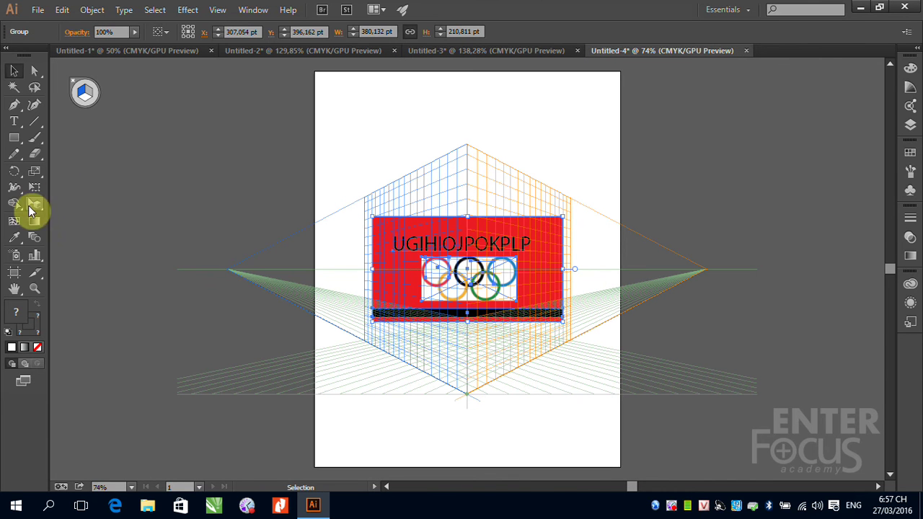
{"action": "left_click", "coordinate": [36, 206]}
{"action": "left_click", "coordinate": [392, 263]}
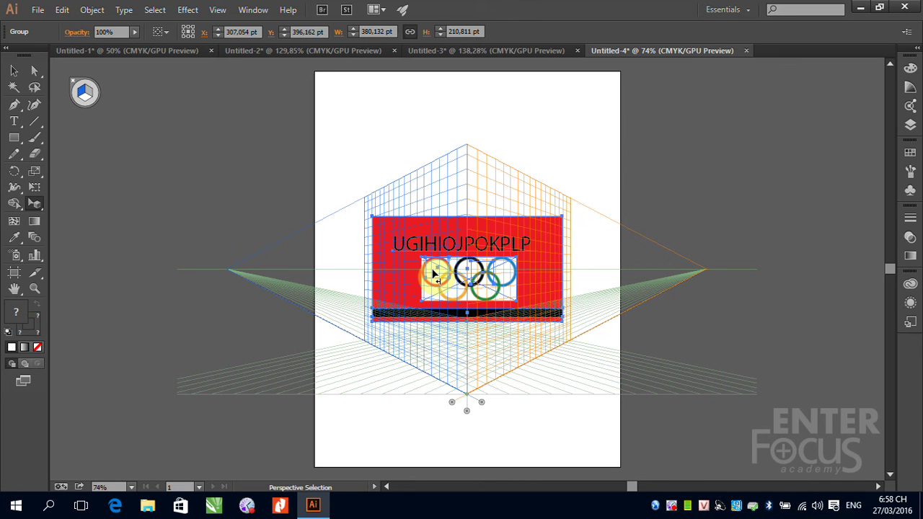
- Delete the pasted card from Untitled-4 and ungroup the card in Untitled-2
{"action": "key", "text": "Delete"}
{"action": "left_click", "coordinate": [257, 52]}
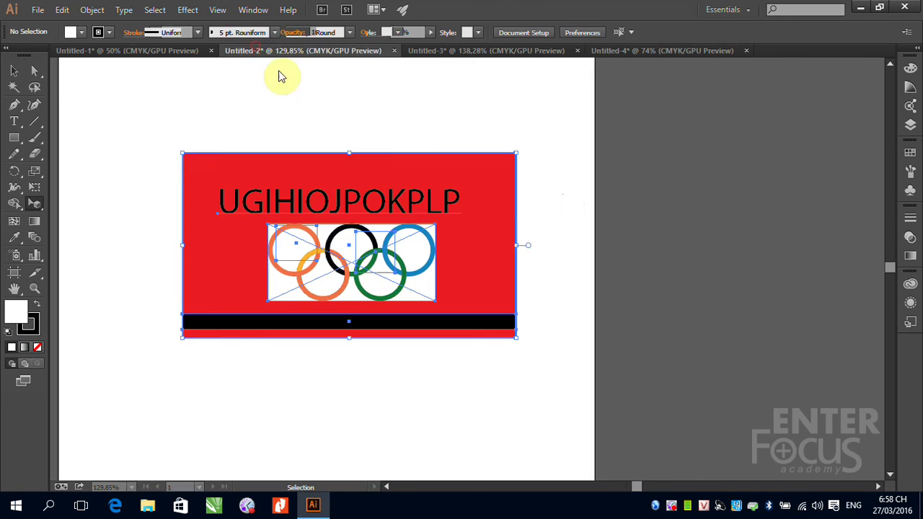
{"action": "left_click", "coordinate": [324, 214]}
{"action": "left_click", "coordinate": [551, 180]}
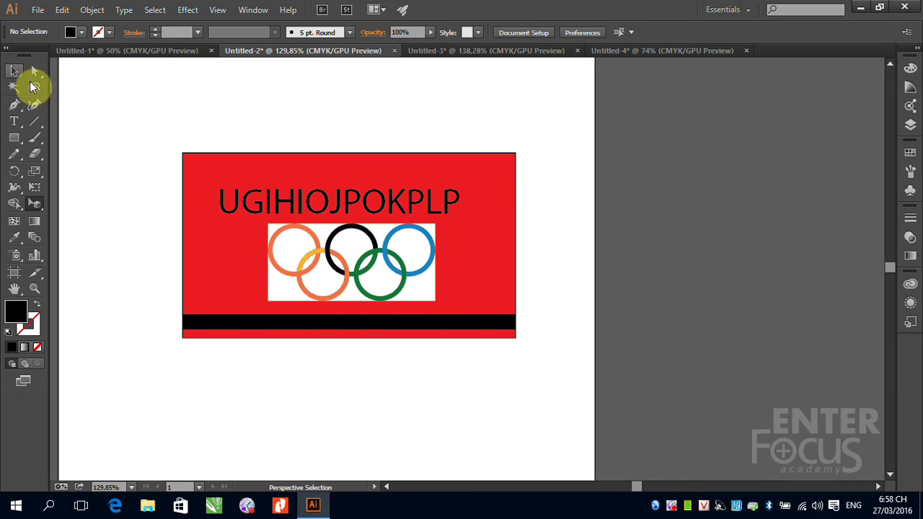
{"action": "left_click", "coordinate": [14, 70]}
{"action": "left_click", "coordinate": [280, 236]}
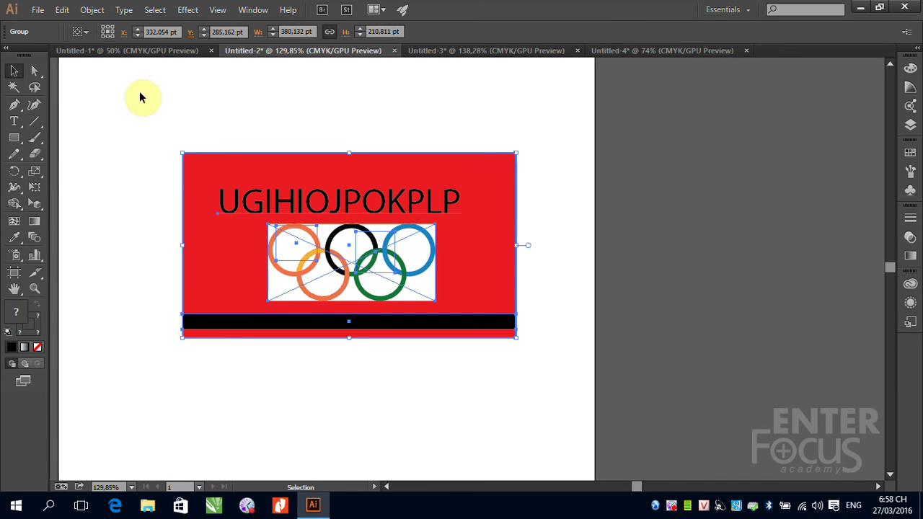
{"action": "left_click", "coordinate": [92, 12]}
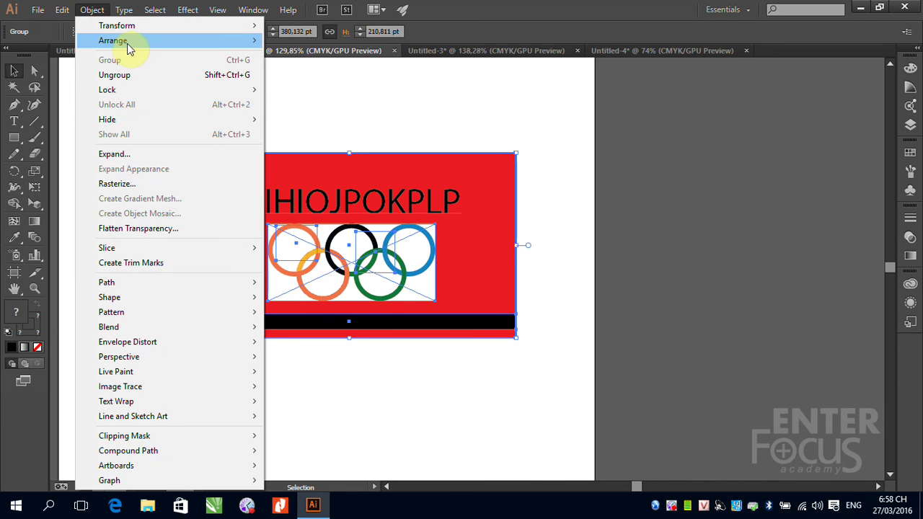
{"action": "left_click", "coordinate": [122, 77]}
{"action": "left_click", "coordinate": [628, 151]}
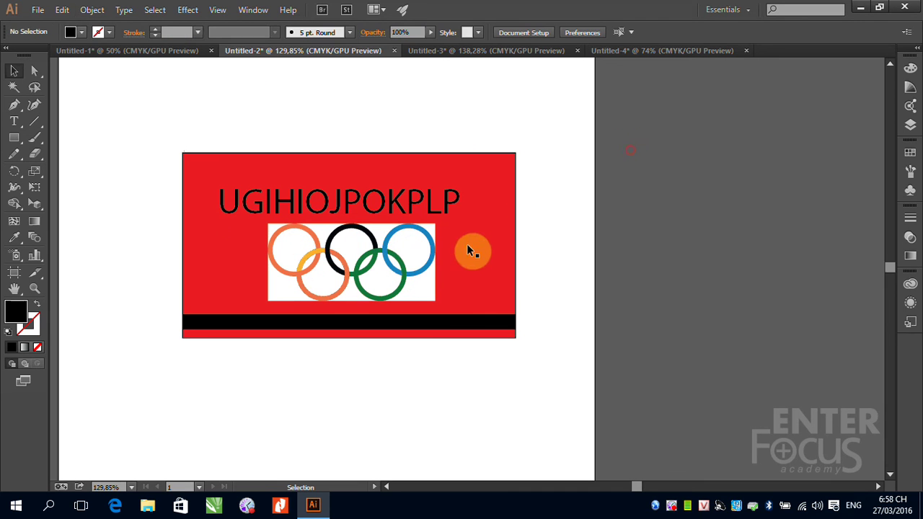
- Expand the traced Olympic rings into vector paths and regroup all the card artwork
{"action": "left_click", "coordinate": [433, 258]}
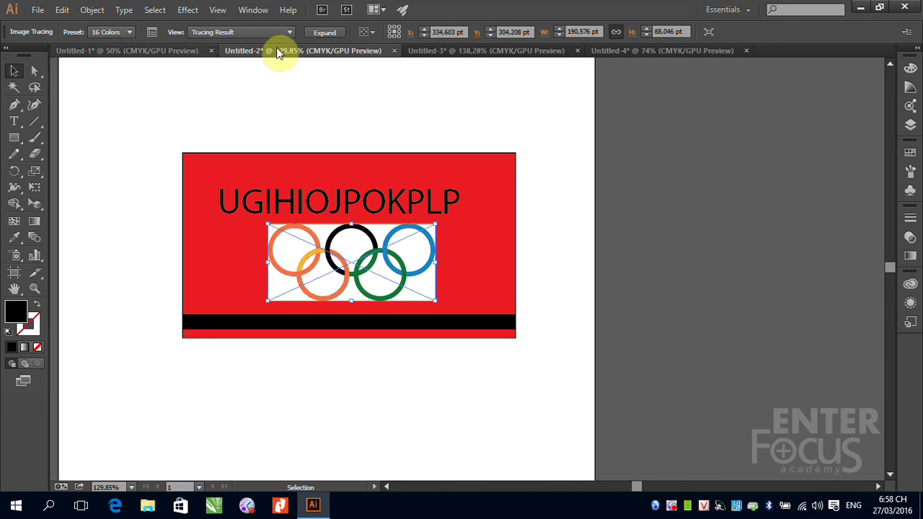
{"action": "left_click", "coordinate": [315, 33]}
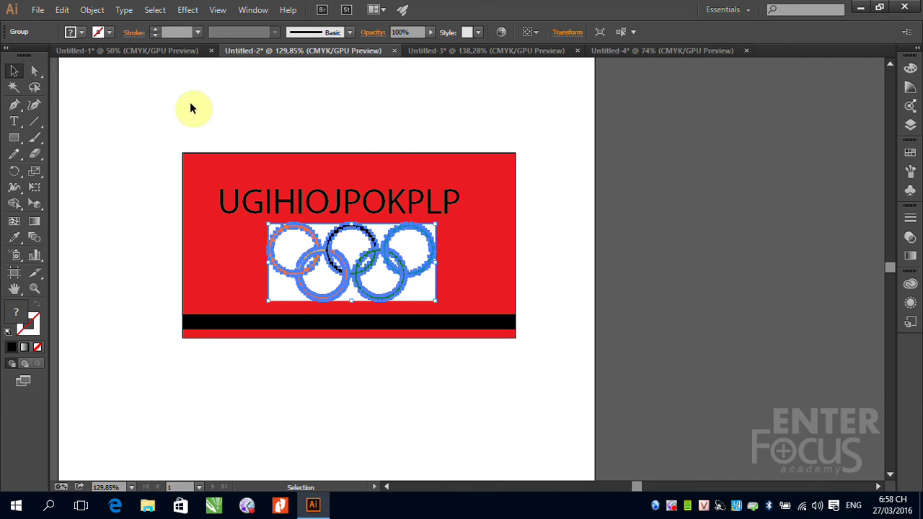
{"action": "left_click", "coordinate": [201, 118]}
{"action": "left_click_drag", "start_coordinate": [168, 136], "coordinate": [536, 351]}
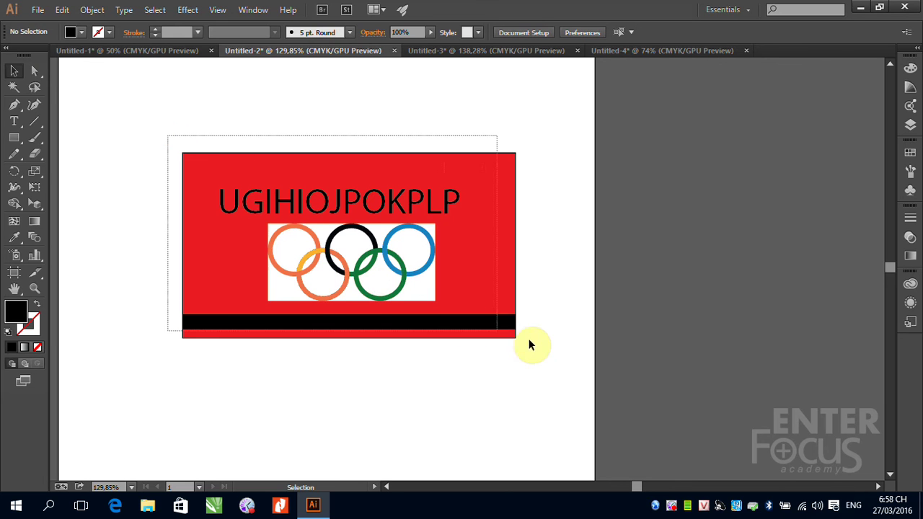
{"action": "key", "text": "ctrl+g"}
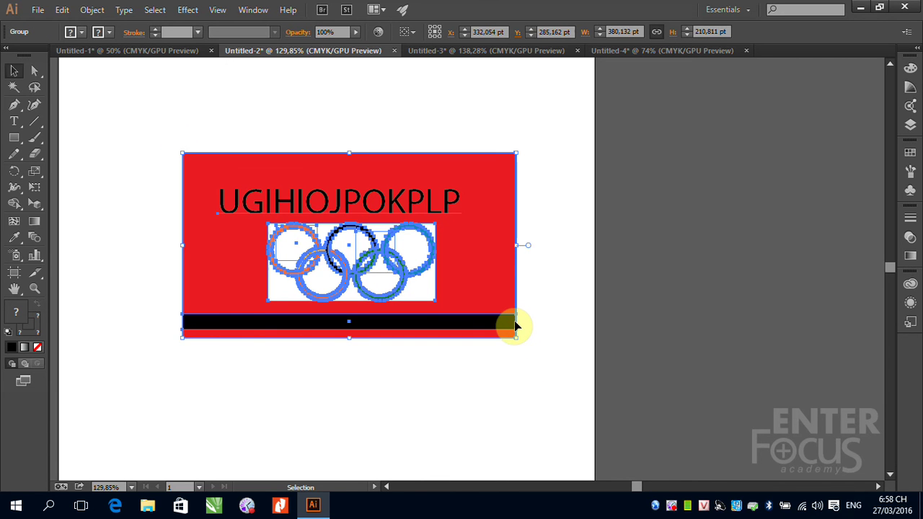
- Paste the regrouped card into the Untitled-4 perspective grid document
{"action": "key", "text": "a"}
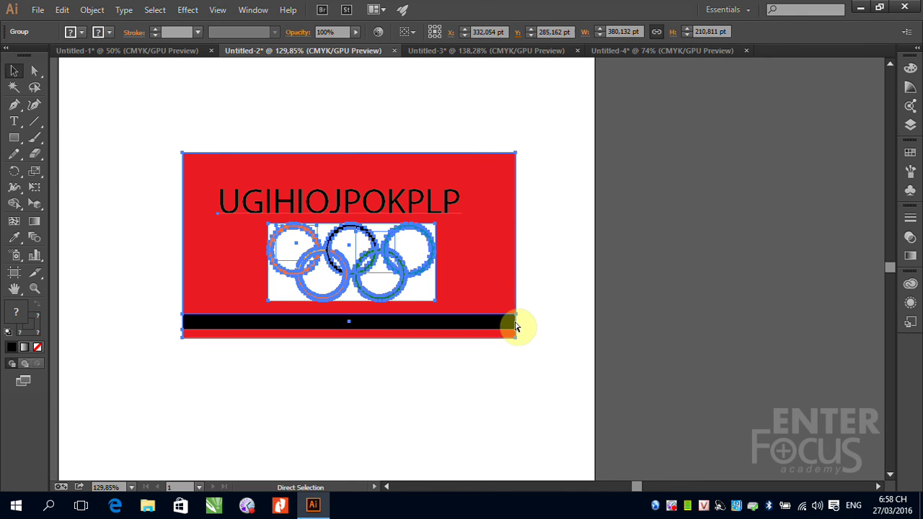
{"action": "key", "text": "v"}
{"action": "left_click", "coordinate": [662, 52]}
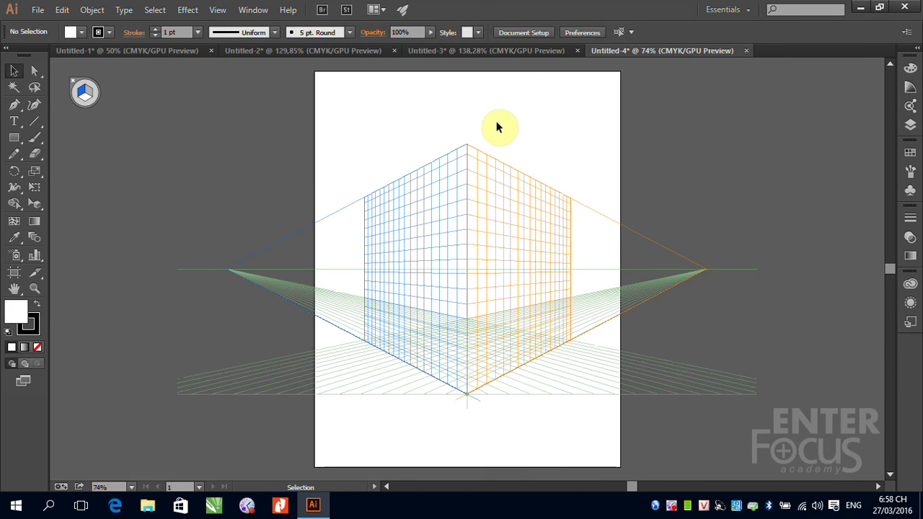
{"action": "key", "text": "ctrl+v"}
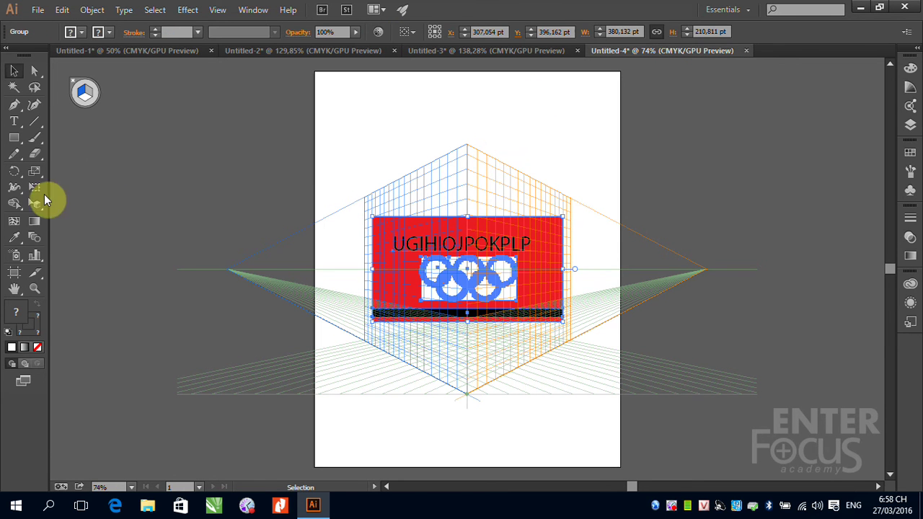
- Drag the card group onto the left perspective grid plane using Perspective Selection
{"action": "left_click", "coordinate": [34, 204], "text": "alt"}
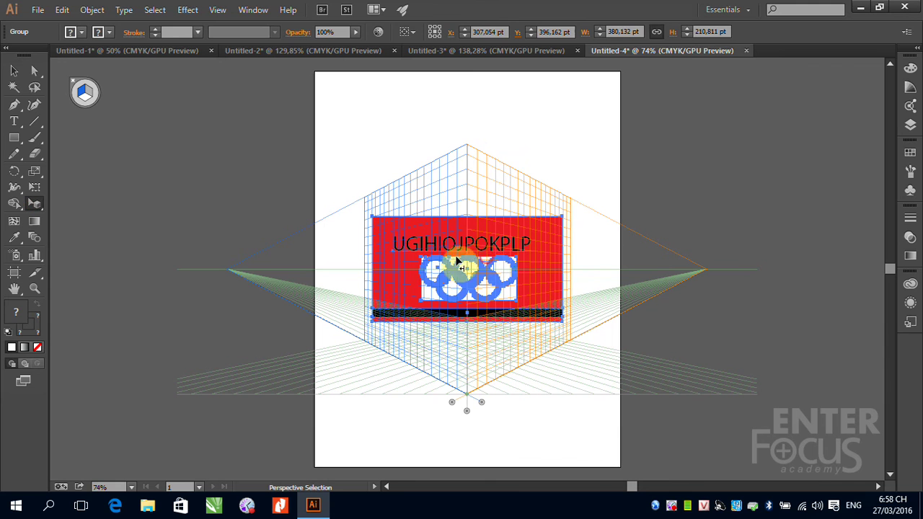
{"action": "left_click_drag", "start_coordinate": [457, 260], "coordinate": [415, 263]}
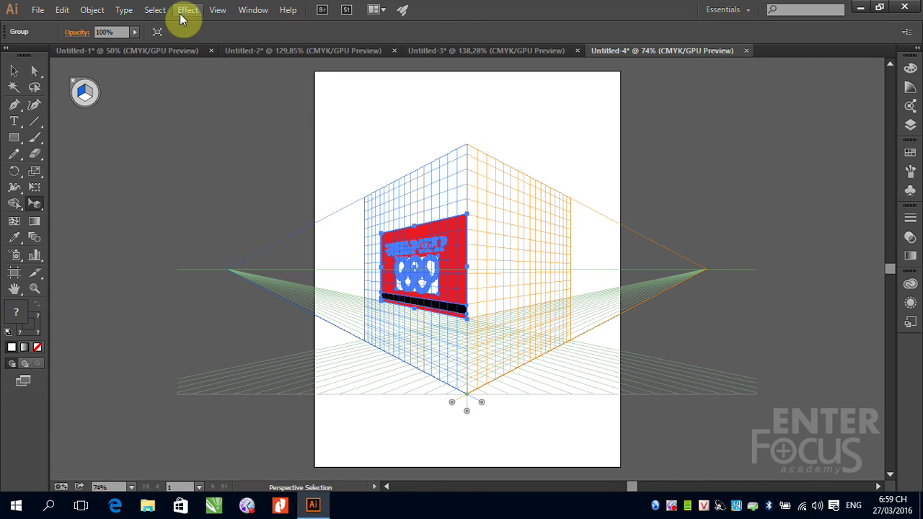
- Hide the perspective grid from the View menu and deselect the angled card
{"action": "left_click", "coordinate": [217, 12]}
{"action": "mouse_move", "coordinate": [286, 454]}
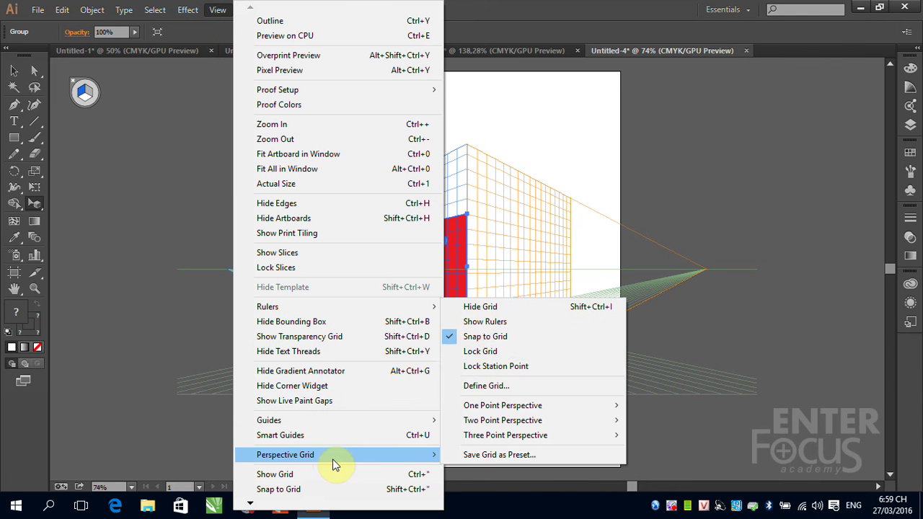
{"action": "left_click", "coordinate": [483, 307]}
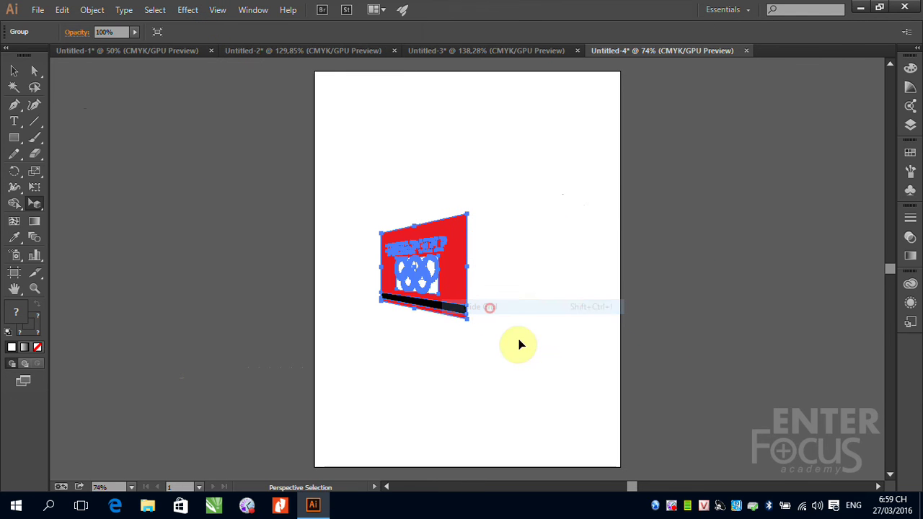
{"action": "left_click", "coordinate": [14, 70]}
{"action": "left_click", "coordinate": [146, 169]}
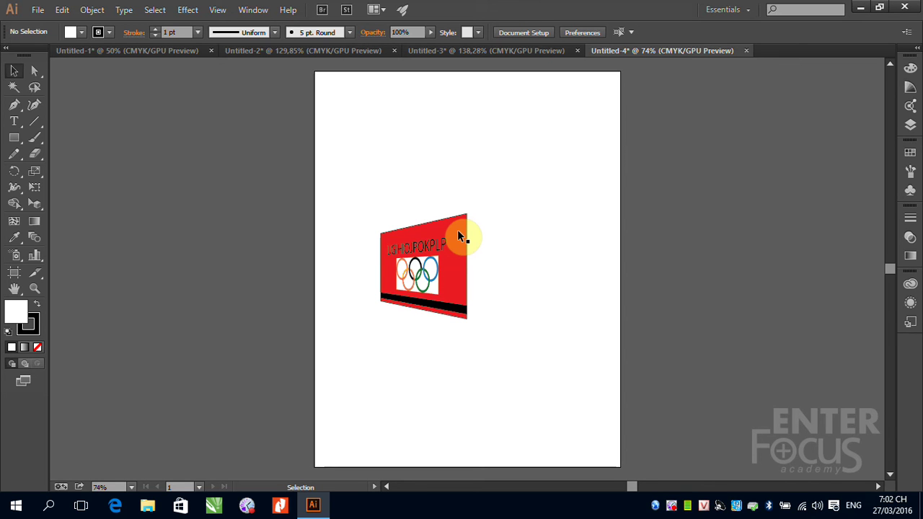
{"action": "left_click", "coordinate": [31, 186]}
{"action": "left_click", "coordinate": [38, 206]}
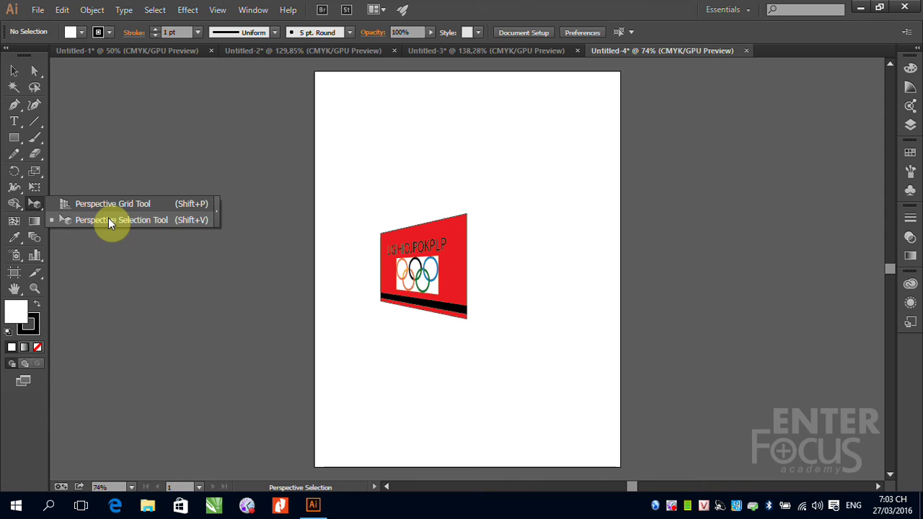
{"action": "right_click", "coordinate": [673, 505]}
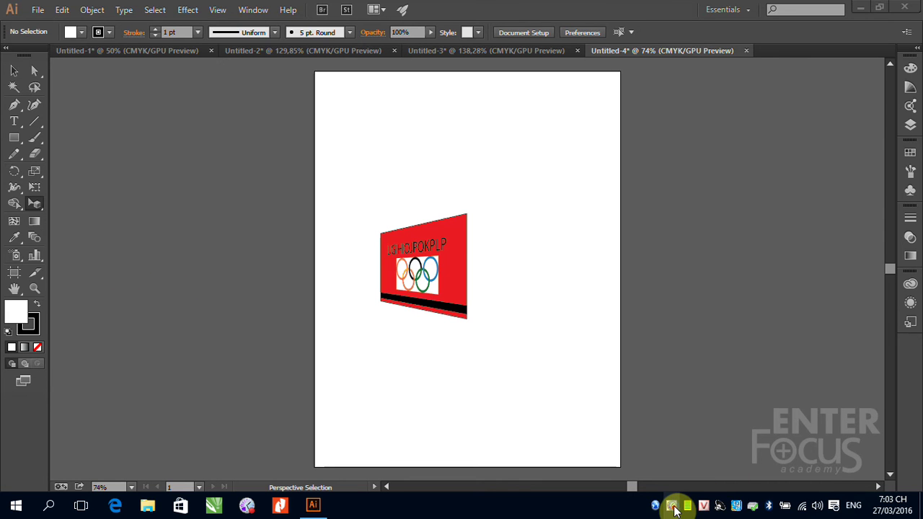